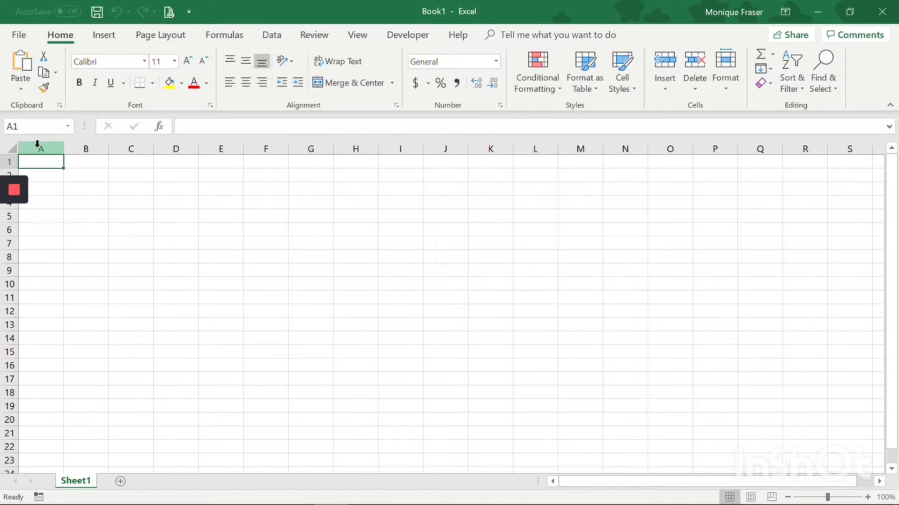
- Select the whole columns B, C and D one at a time, followed by the whole rows 17, 16, 15 and 14
click(75, 145)
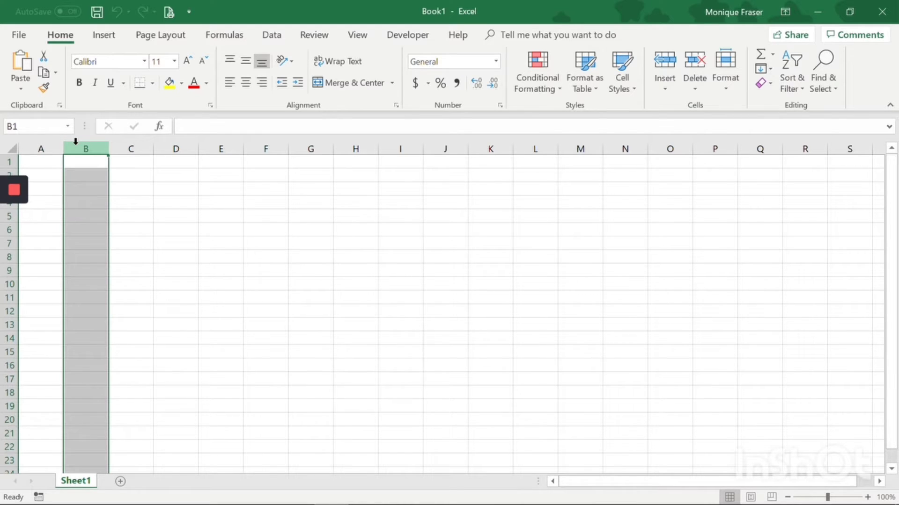
click(144, 146)
click(175, 147)
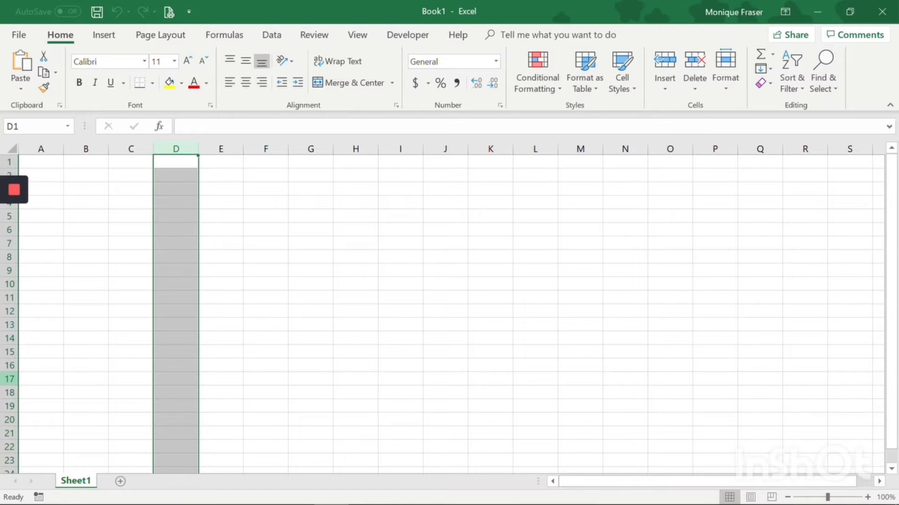
click(10, 379)
click(9, 365)
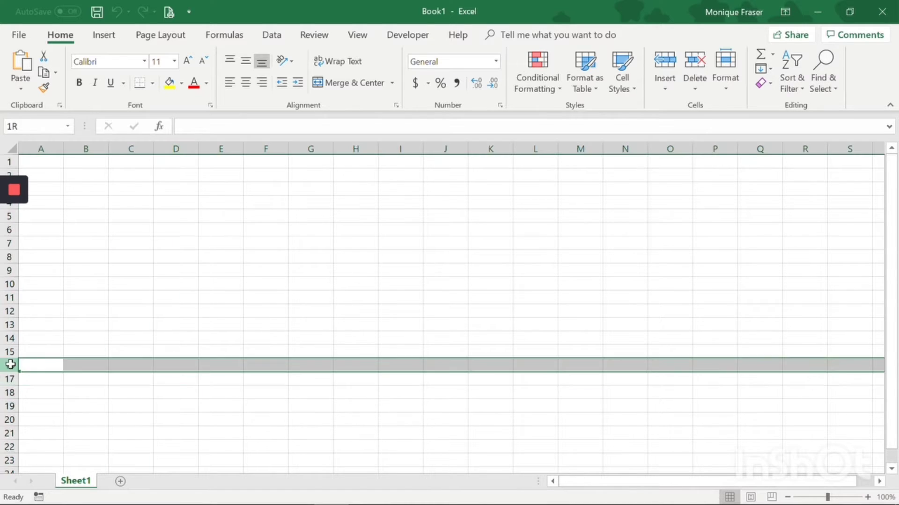
click(10, 352)
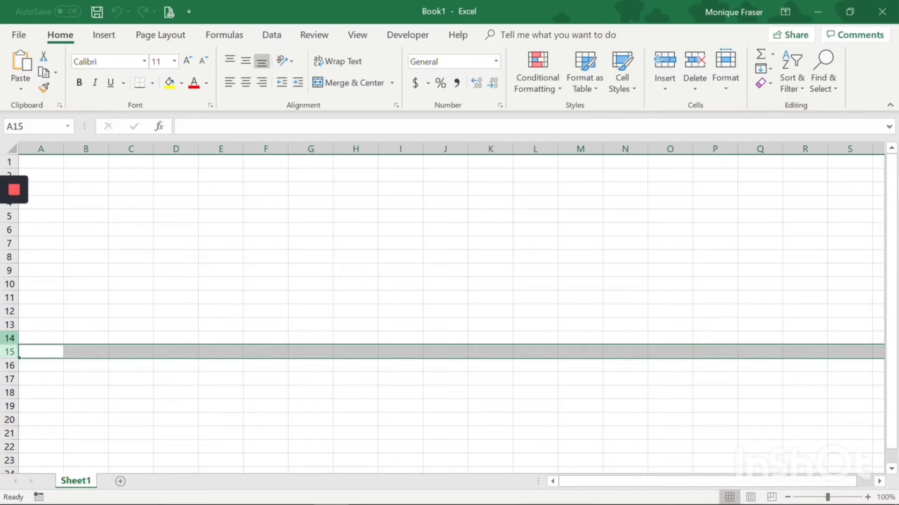
click(9, 338)
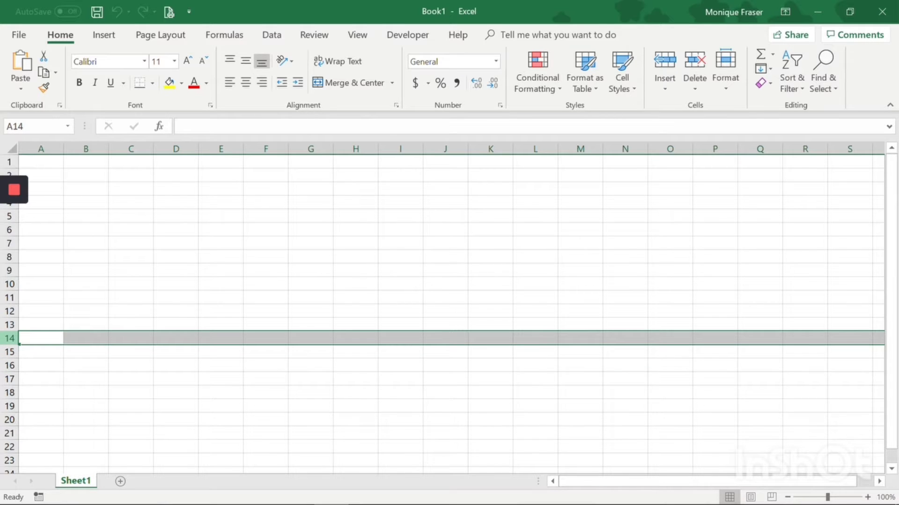
- Select the individual cells A2, A1, C3, C8 and C3 in turn, and return to cell A1 to check its cell reference
click(47, 176)
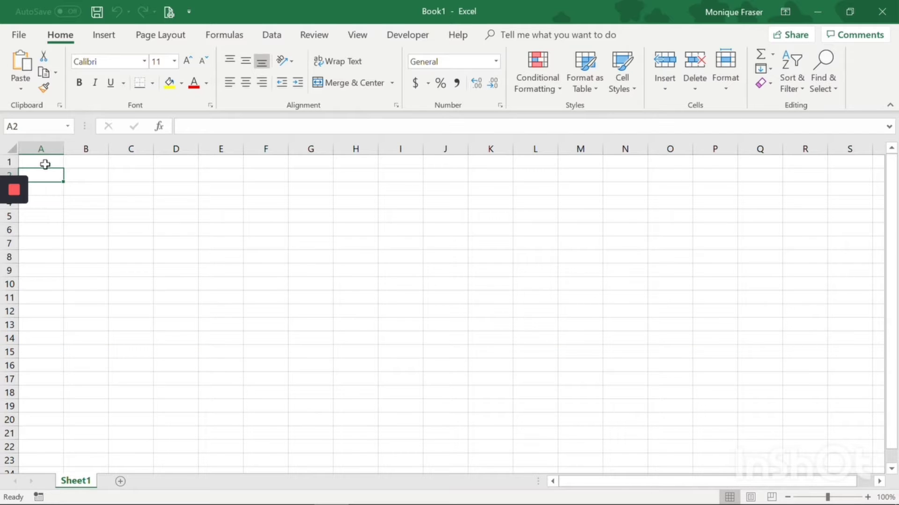
click(45, 161)
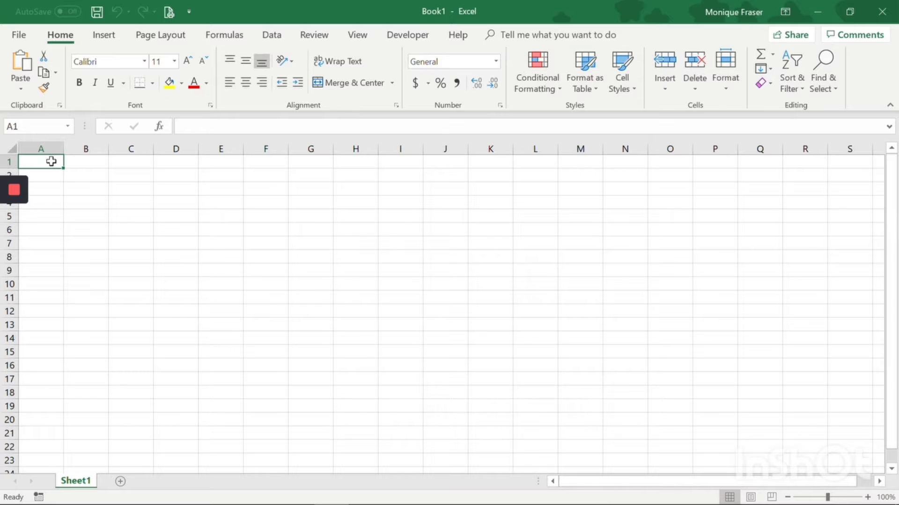
click(114, 191)
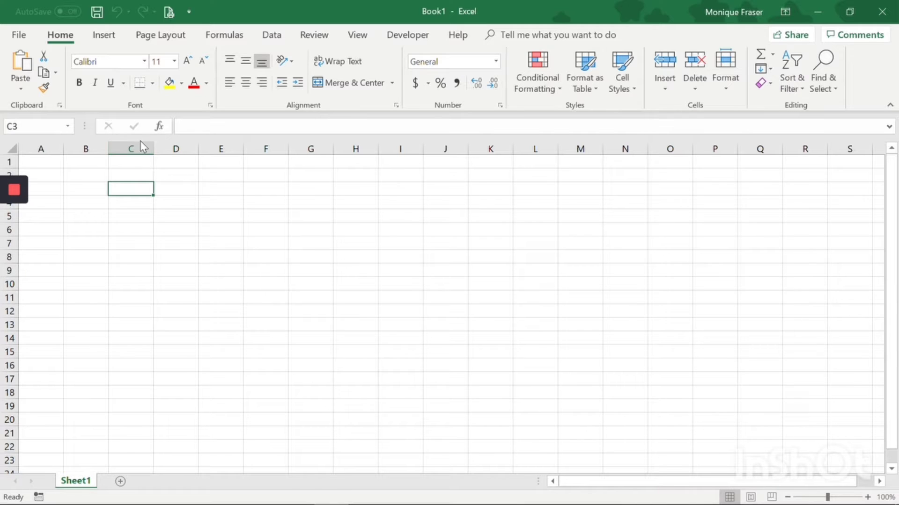
click(134, 257)
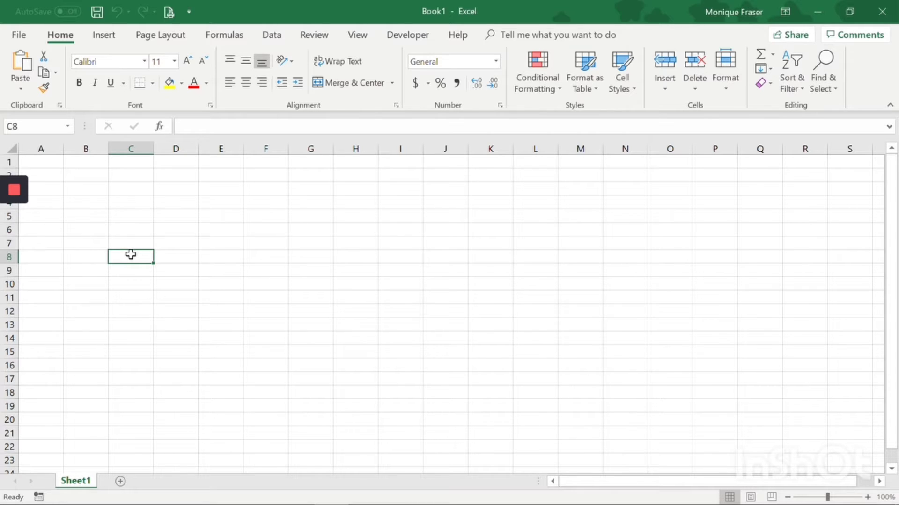
click(127, 186)
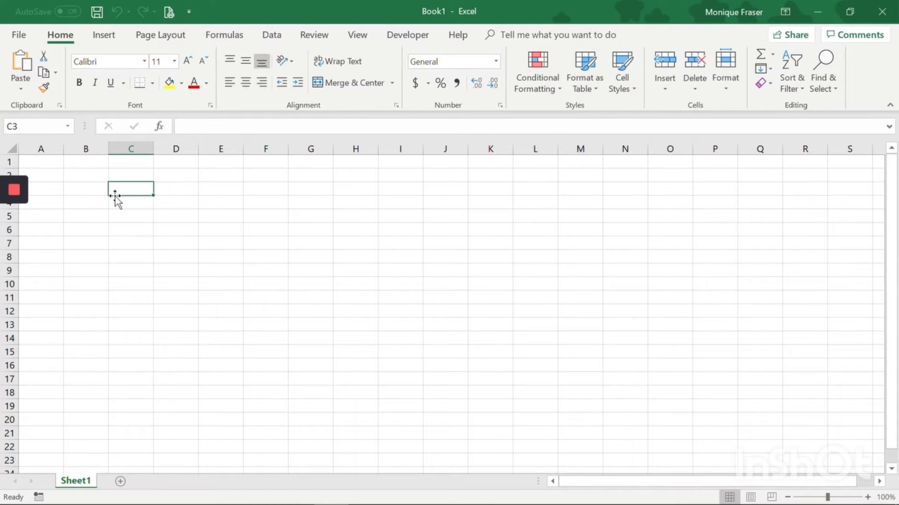
click(57, 162)
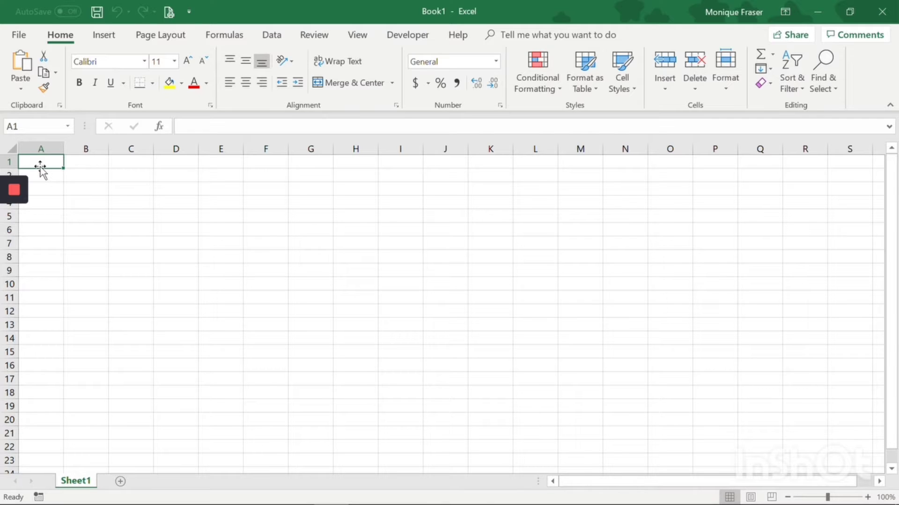
click(21, 127)
- Add two new worksheets to the workbook and return to Sheet1
click(120, 481)
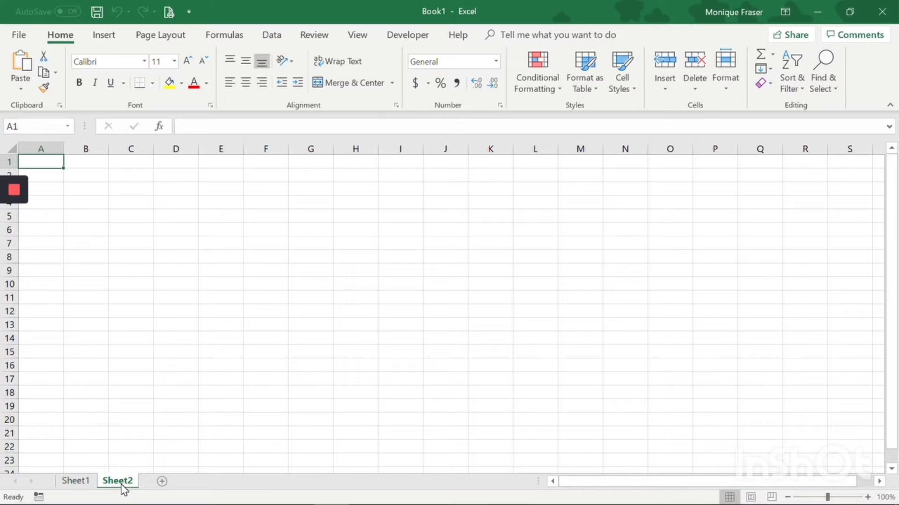
click(162, 482)
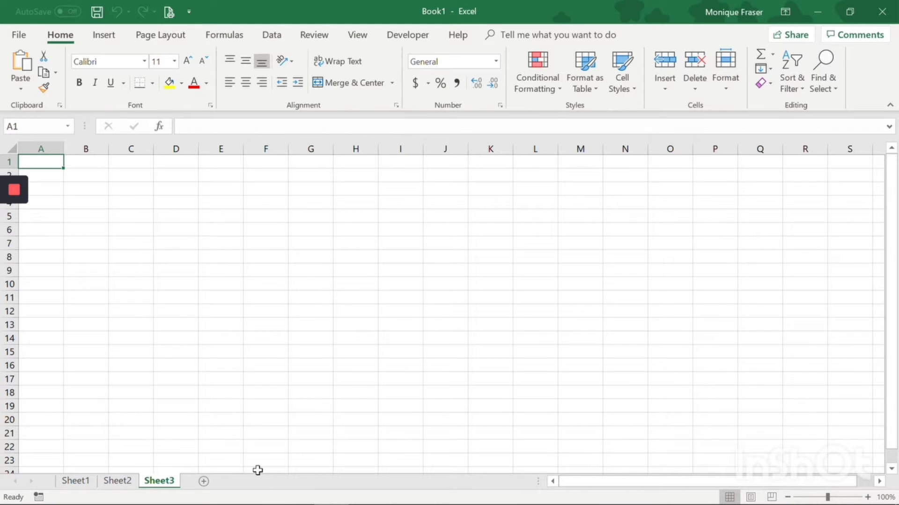
click(77, 482)
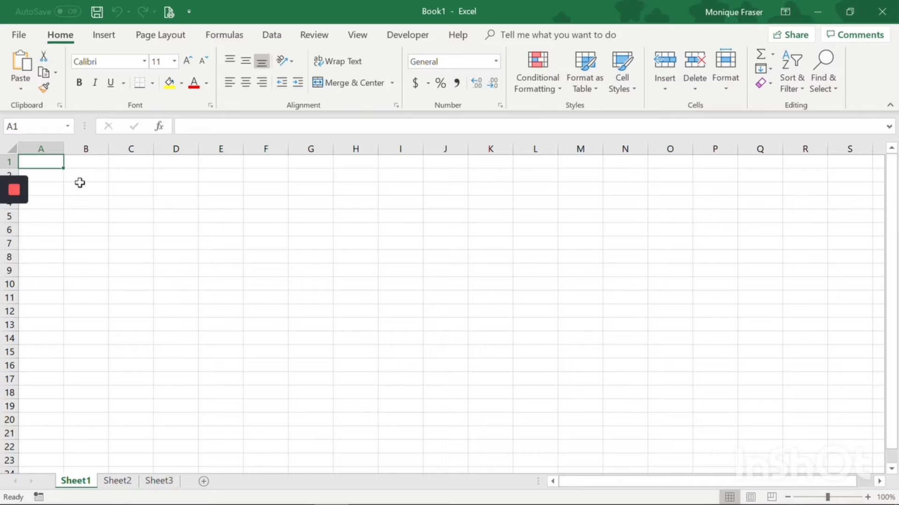
- Enter the text "hageyeg" in cell A1 through the formula bar
click(208, 125)
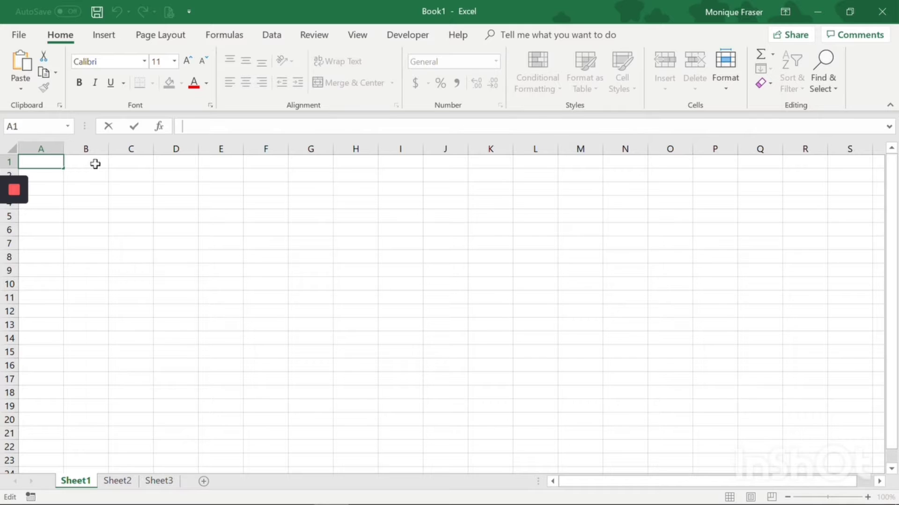
text(hageyeg)
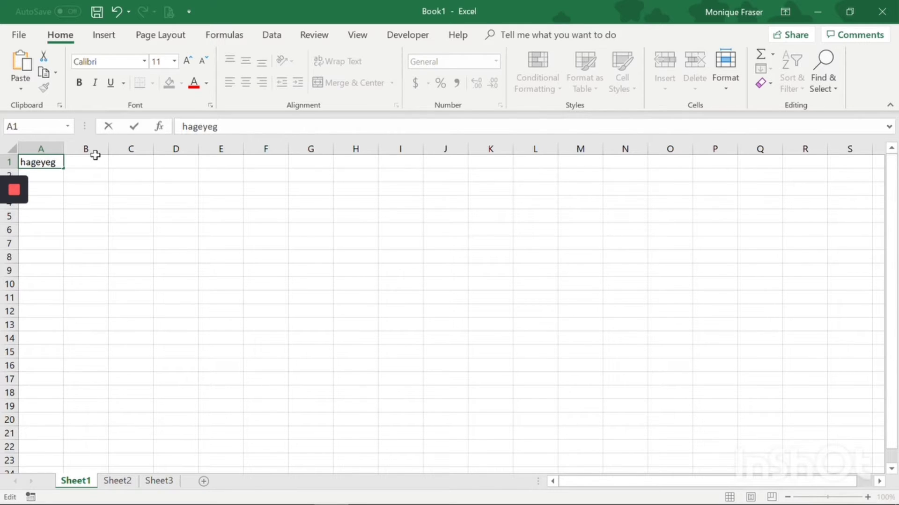
key(Return)
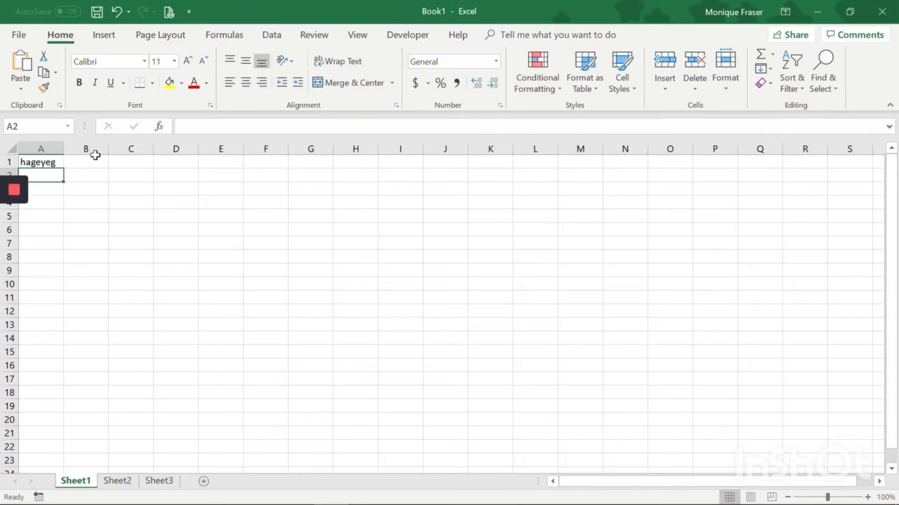
- Replace the content of cell A1 with the formula =5+8
click(52, 162)
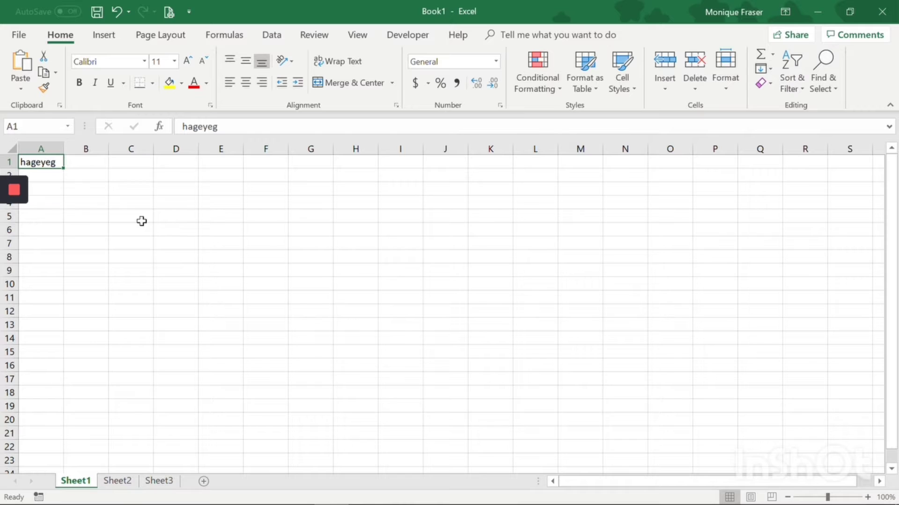
text(=5)
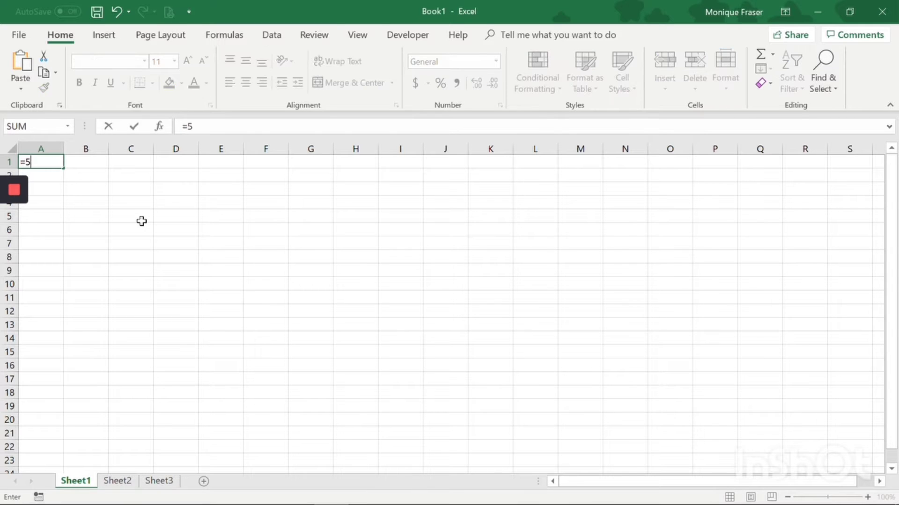
text(+8)
key(Return)
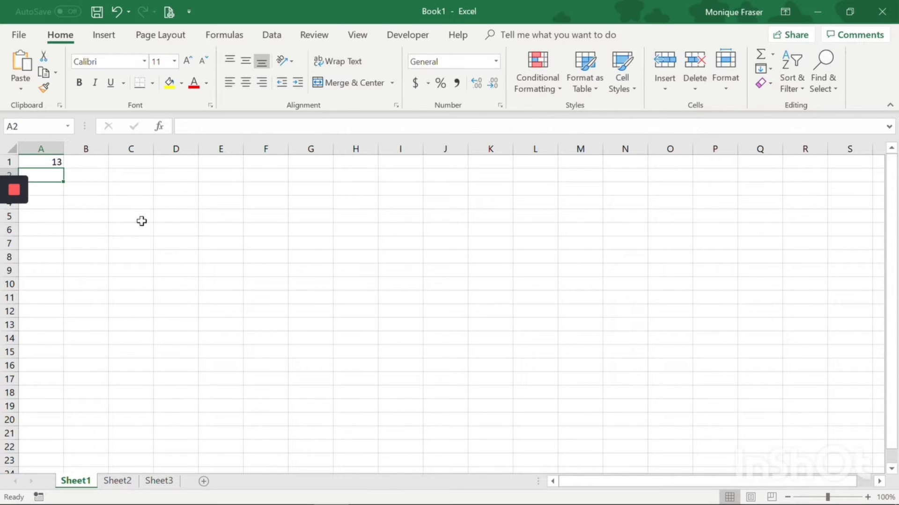
- Inspect the formula behind the result in cell A1, and clear the cell
click(47, 162)
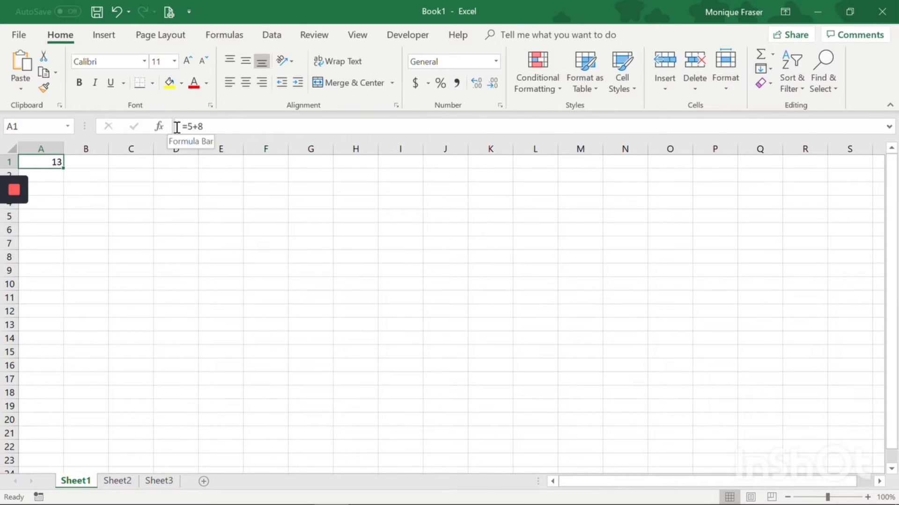
drag(177, 127, 221, 124)
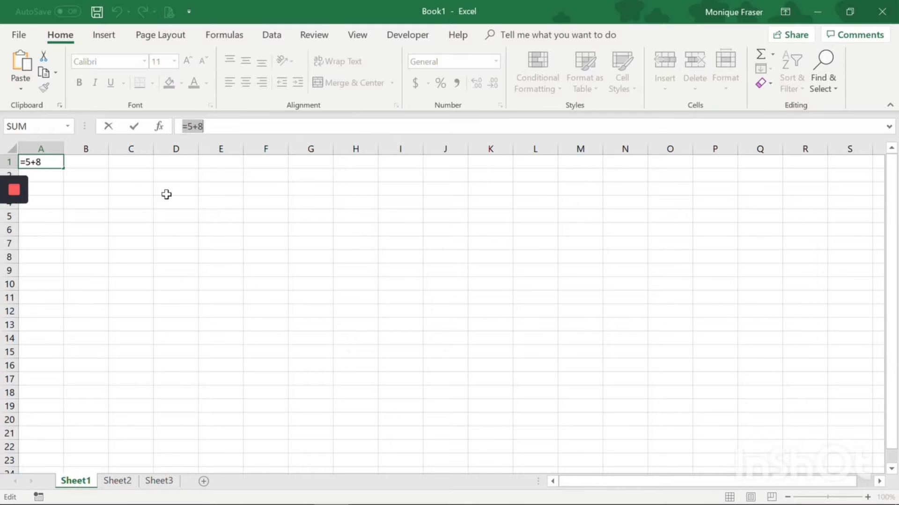
key(Return)
click(55, 164)
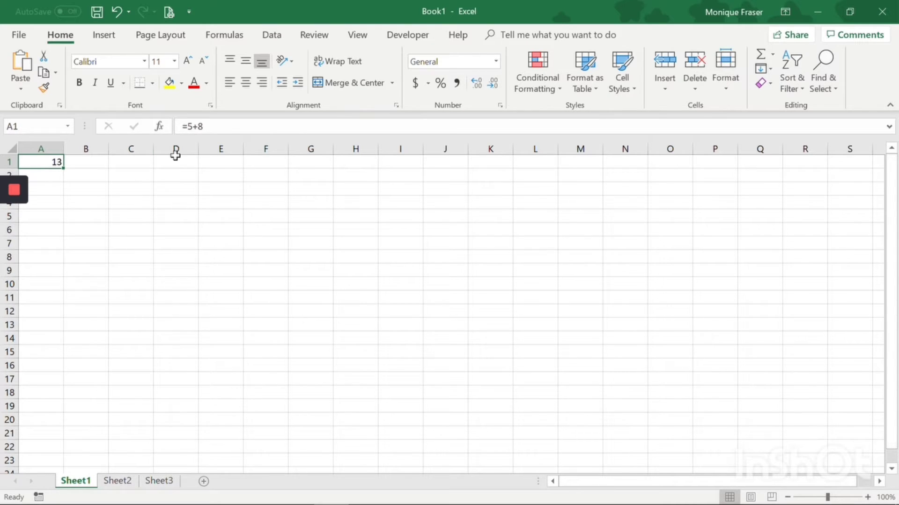
key(Delete)
- Enter 67 in cell D2 and the text "Names" in cell E2
click(181, 174)
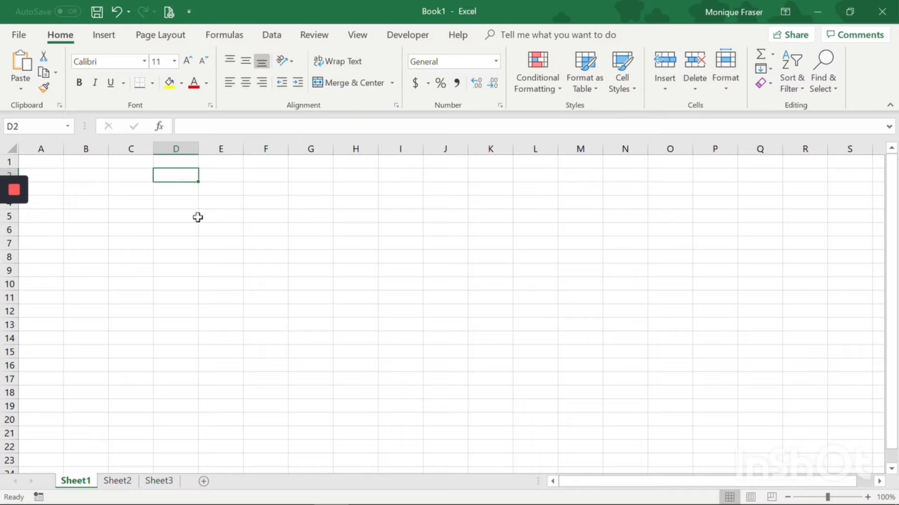
text(67)
key(Tab)
text(Names)
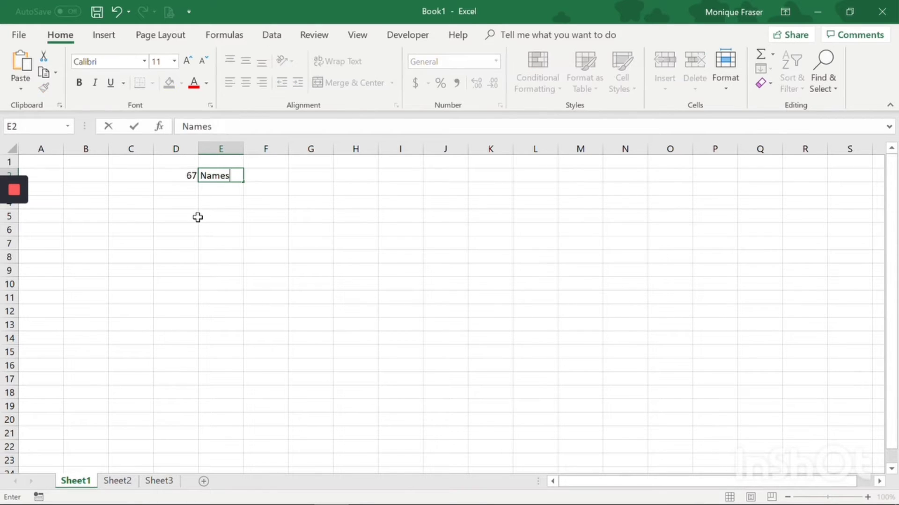
key(Tab)
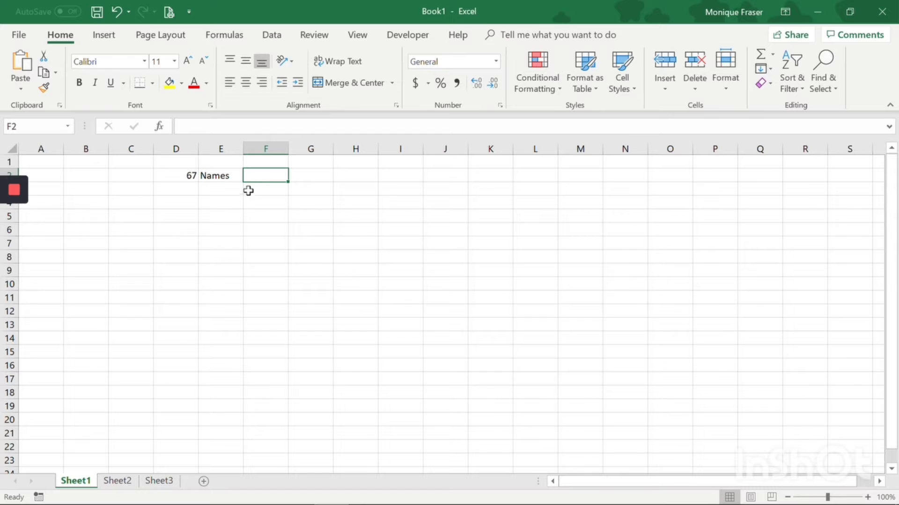
- Enter 456 in cell D3 and the text "han" in cell E3
click(186, 179)
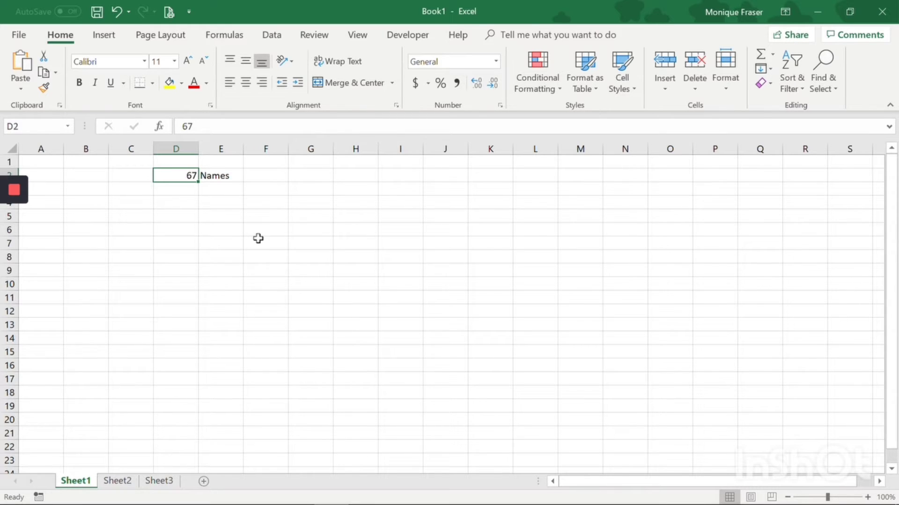
click(189, 189)
text(456)
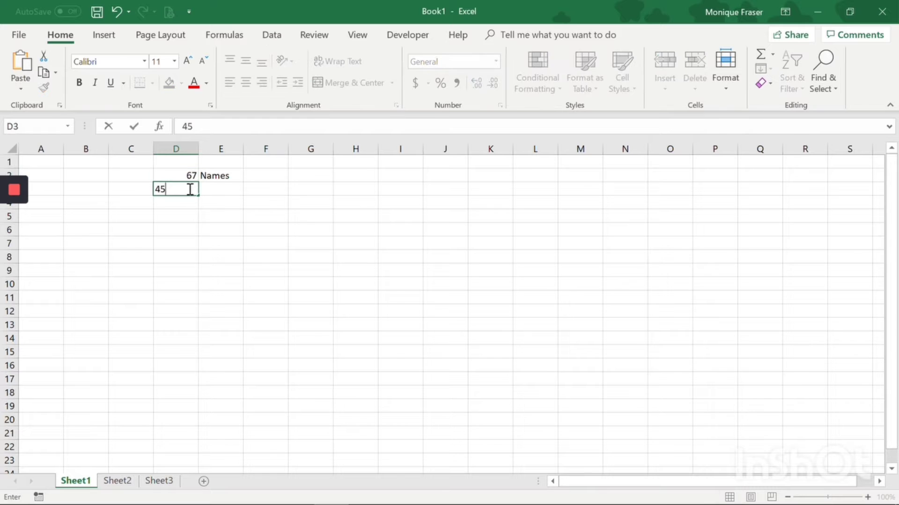
key(Tab)
text(han)
key(Return)
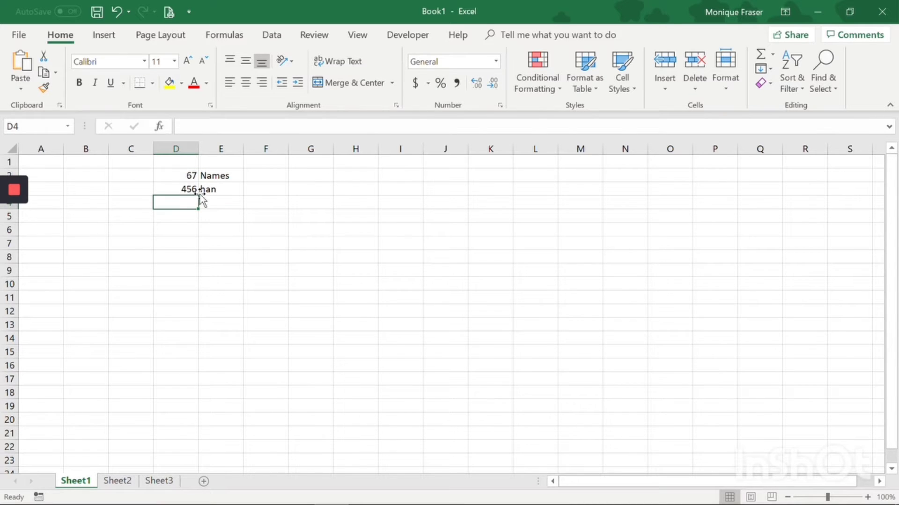
- Edit cell E3 in place and append "Fhdbsl,s" to its existing text
click(226, 185)
double_click(227, 189)
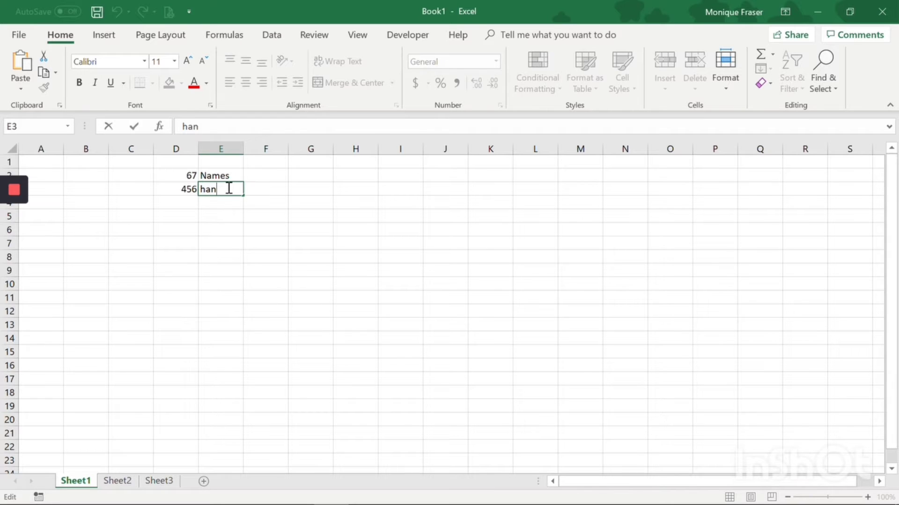
text(Fhdbsl,s)
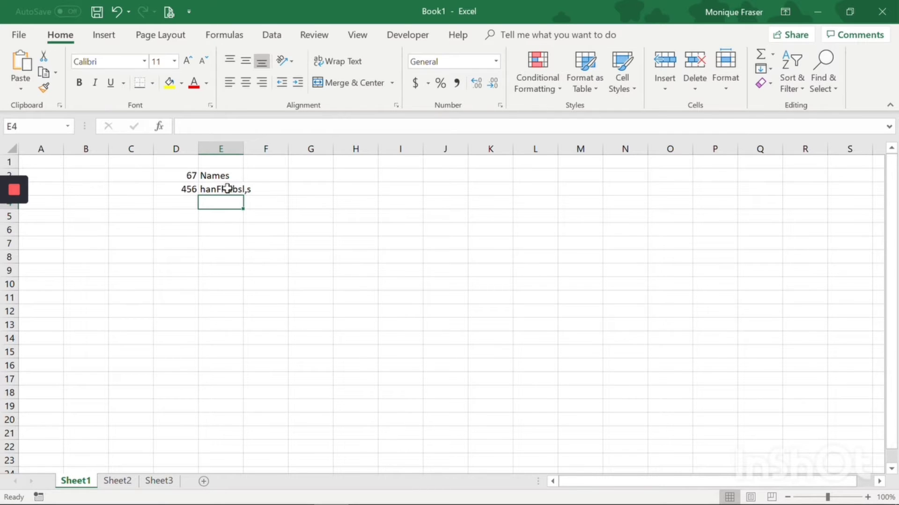
- Overwrite the entire content of cell E3 with "Caell"
click(228, 189)
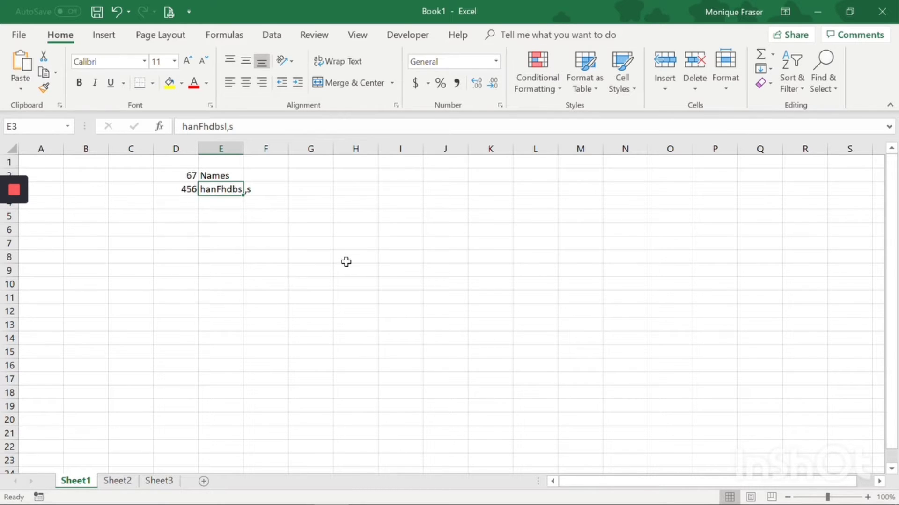
text(Caell)
key(Return)
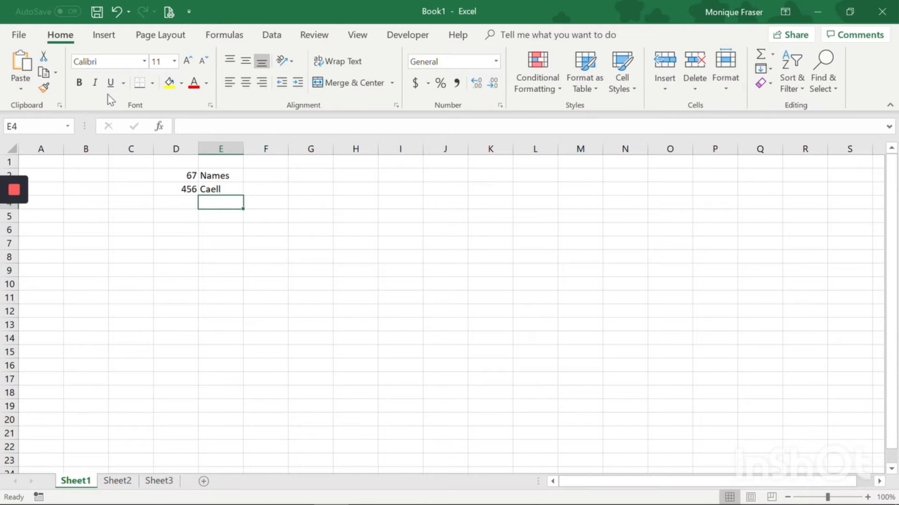
click(104, 36)
click(160, 35)
click(224, 35)
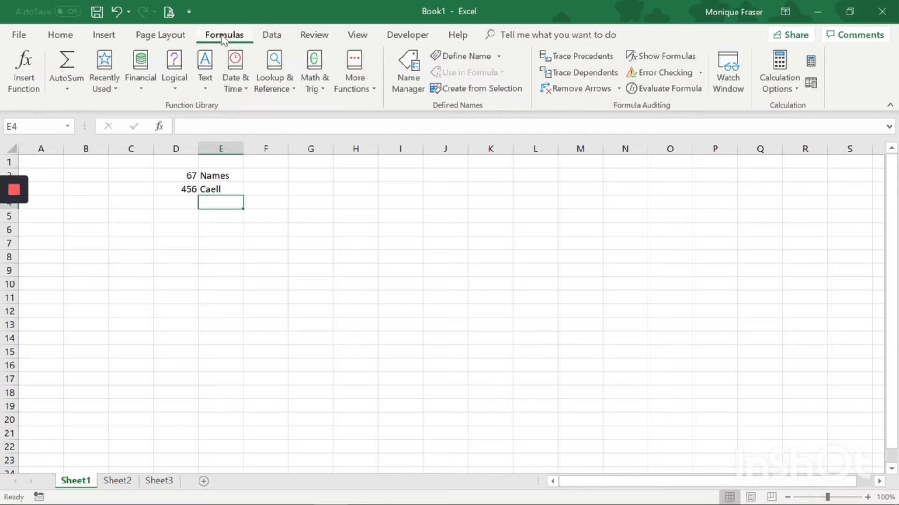
click(271, 35)
click(357, 35)
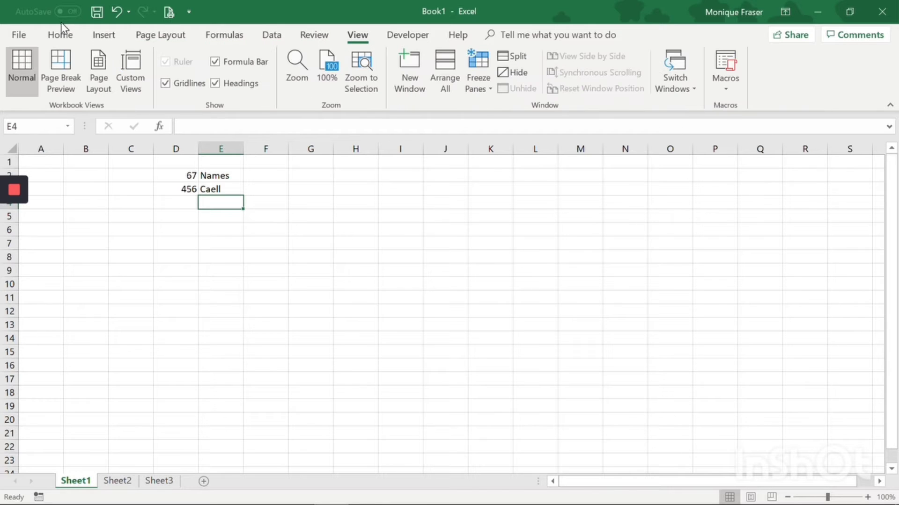
- Format the "Names" heading in cell E2 as bold, italic and underlined
click(60, 36)
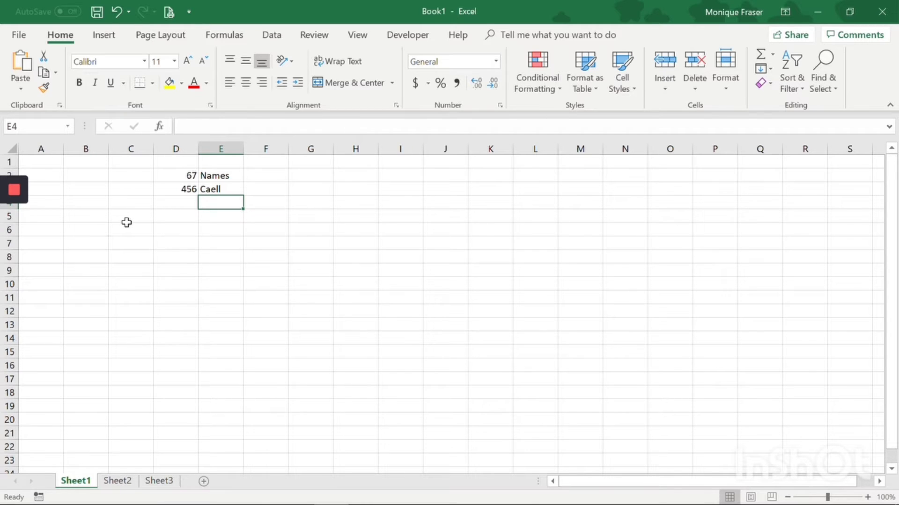
click(220, 177)
click(80, 82)
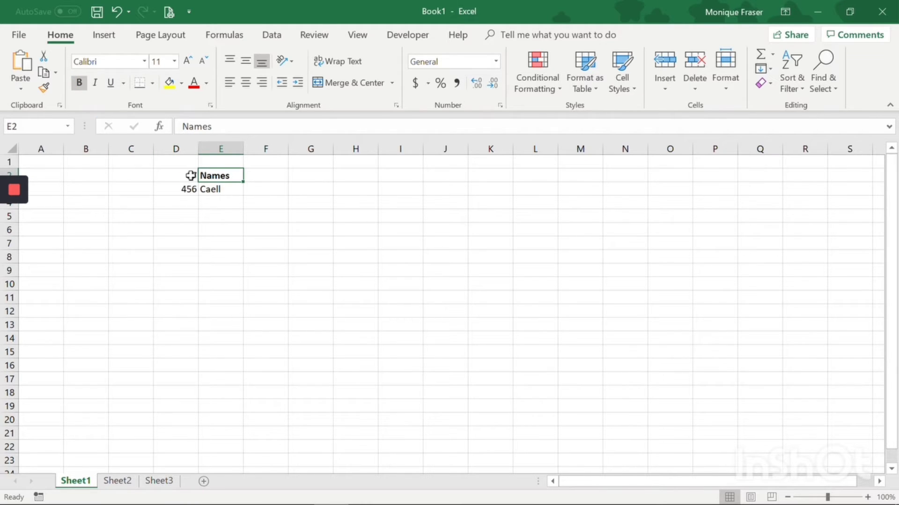
click(95, 82)
click(111, 83)
click(244, 185)
click(227, 178)
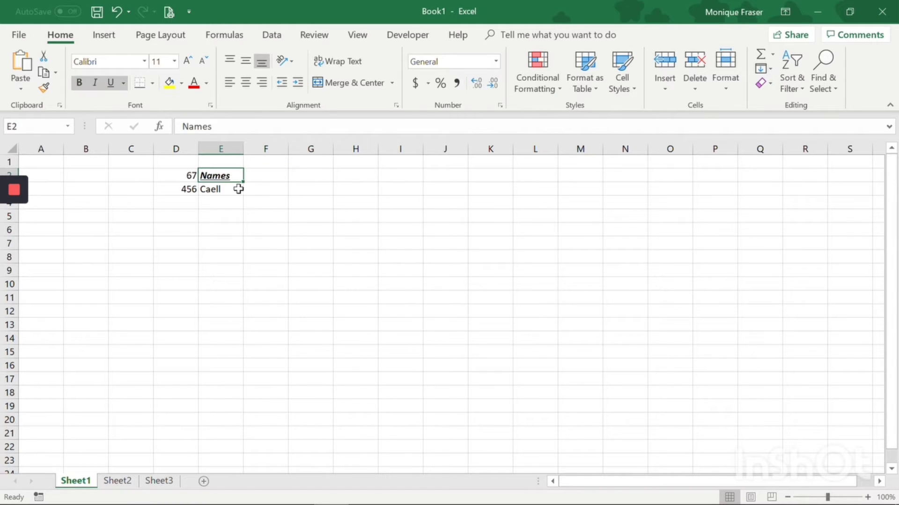
- Fill cell E2 with yellow and change its font color to blue
click(169, 84)
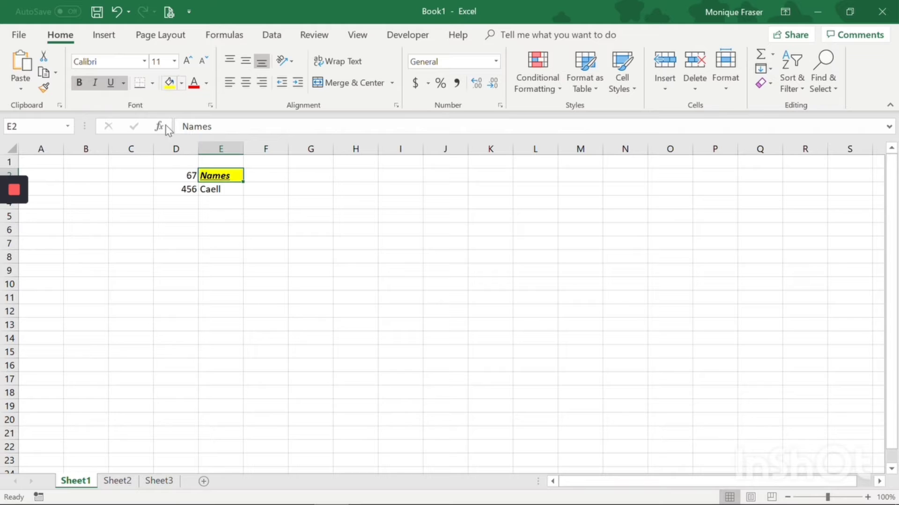
click(206, 84)
click(242, 169)
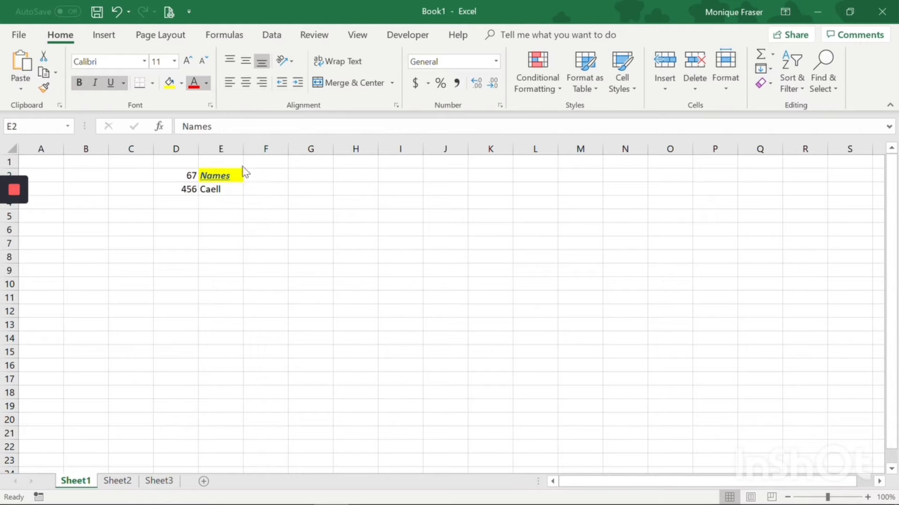
- Try a yellow font color on the "Names" text in E2, and settle on standard red
click(206, 84)
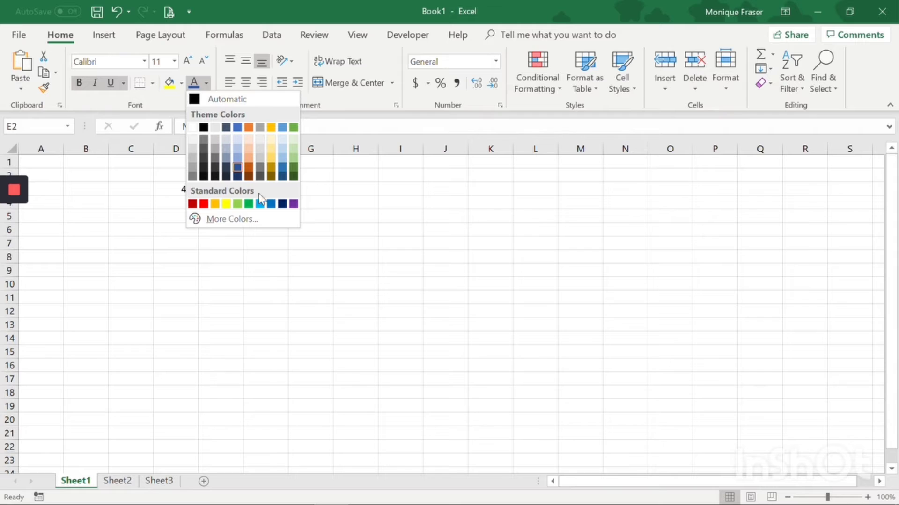
click(226, 203)
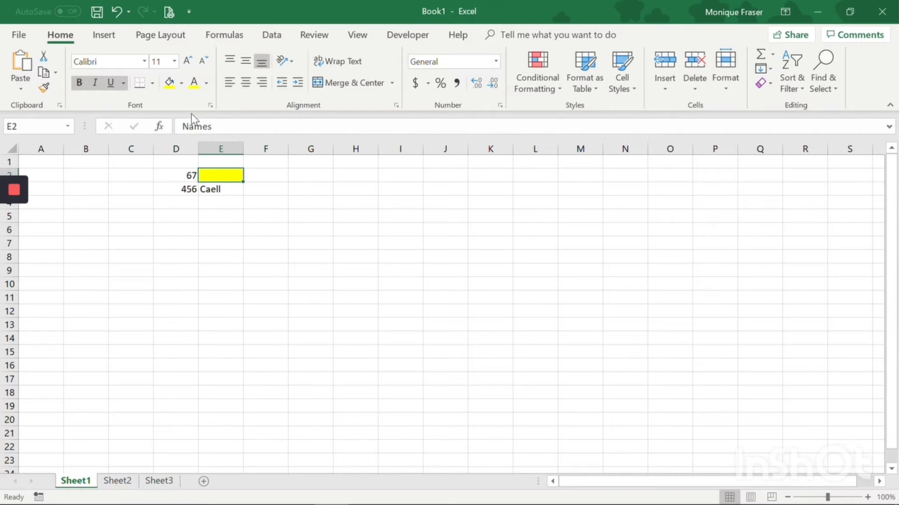
click(207, 84)
click(205, 202)
click(251, 198)
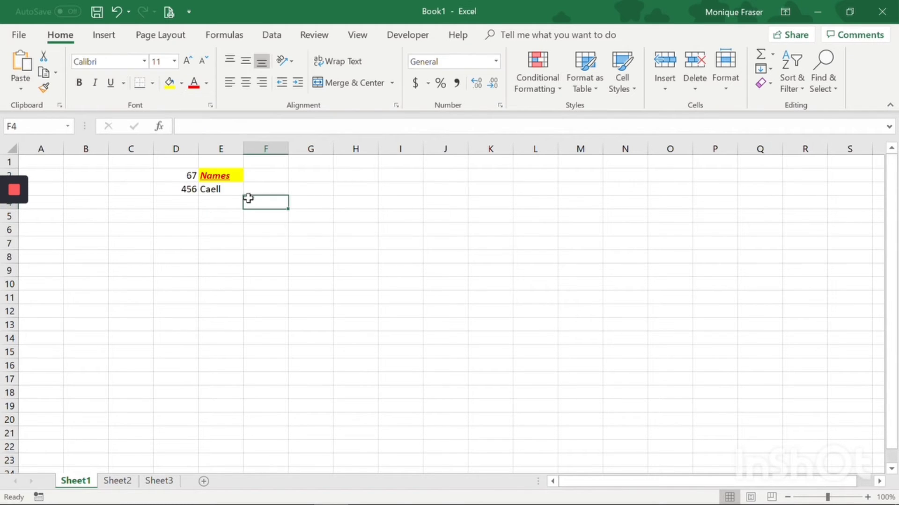
- Enlarge the text in cell E2 by several increments and reduce it to font size 12
click(219, 179)
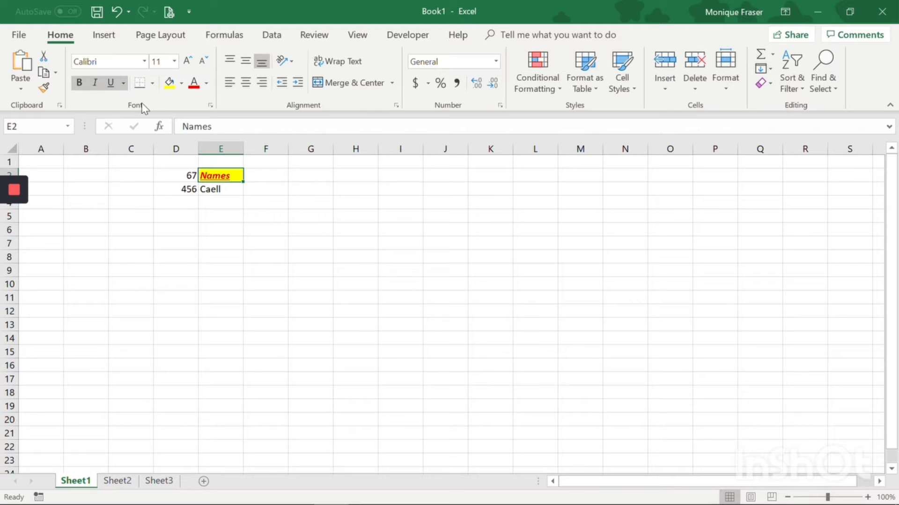
click(188, 61)
click(188, 62)
click(188, 62)
click(188, 61)
click(188, 62)
click(203, 60)
click(203, 60)
click(203, 60)
click(203, 60)
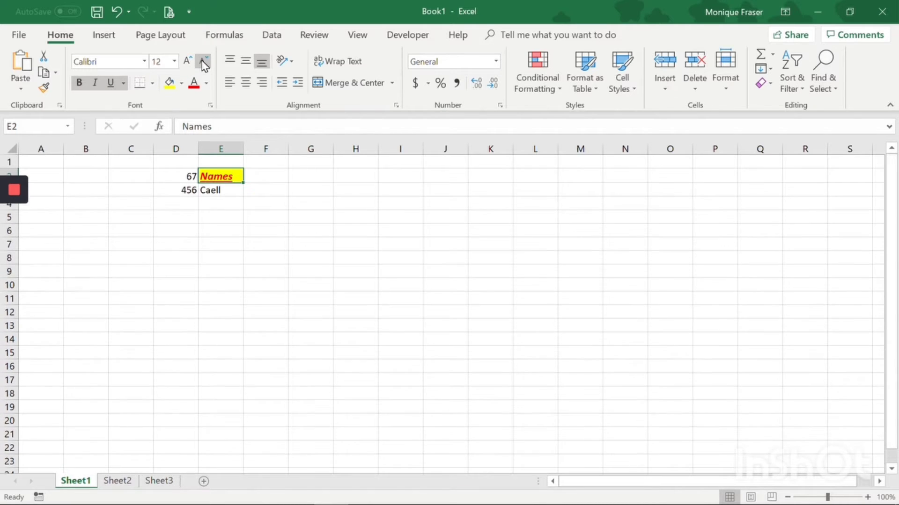
- Look through the available font sizes and typefaces for cell E2
click(174, 64)
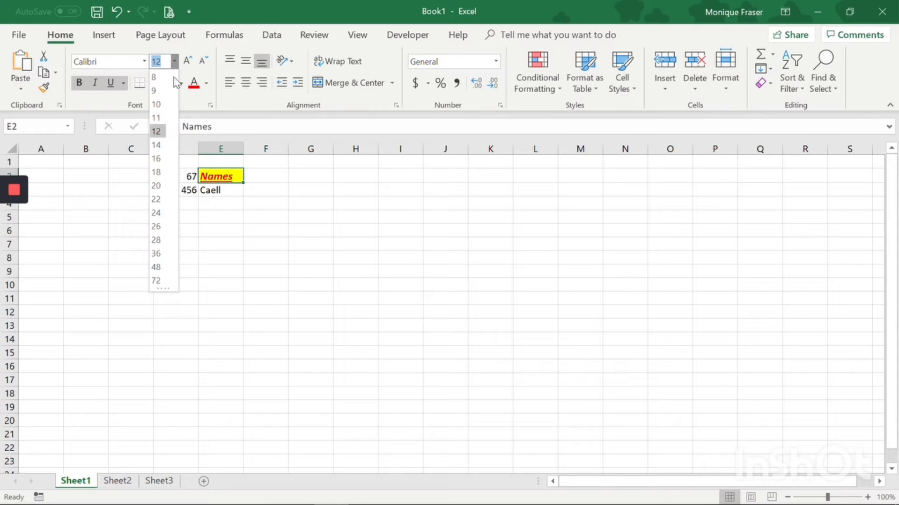
click(175, 61)
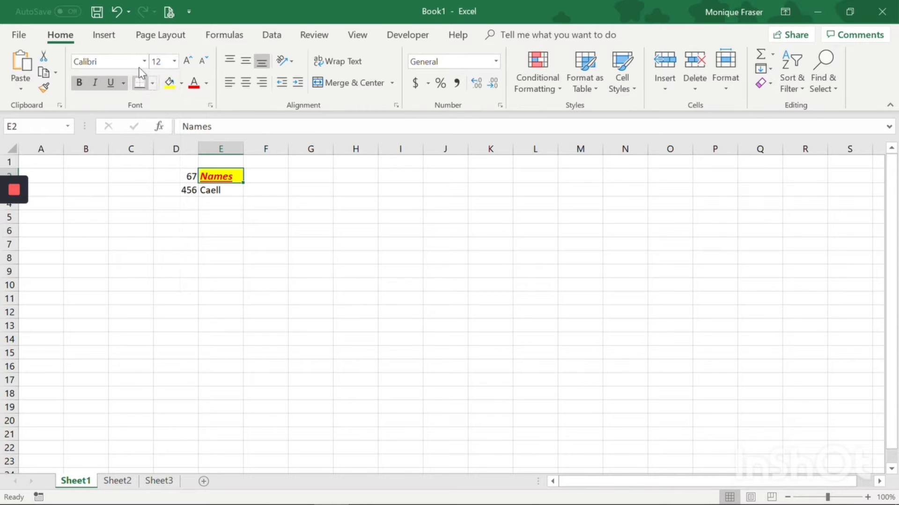
click(144, 62)
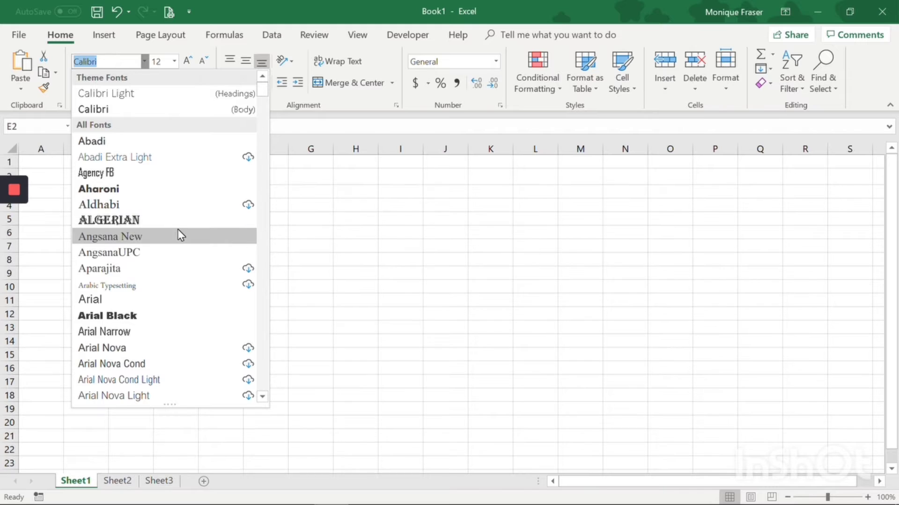
scroll(156, 277, down, 2)
click(151, 63)
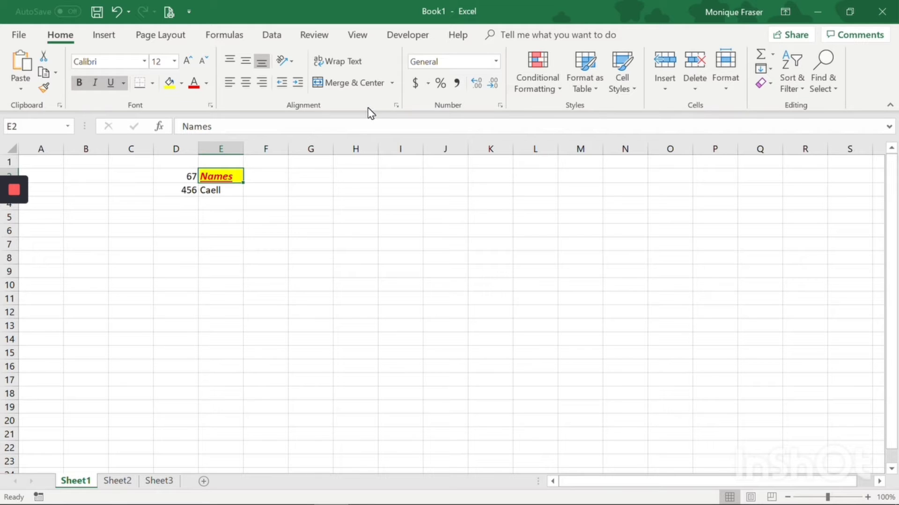
- Center the text "Caell" within cell E3
click(231, 189)
click(245, 82)
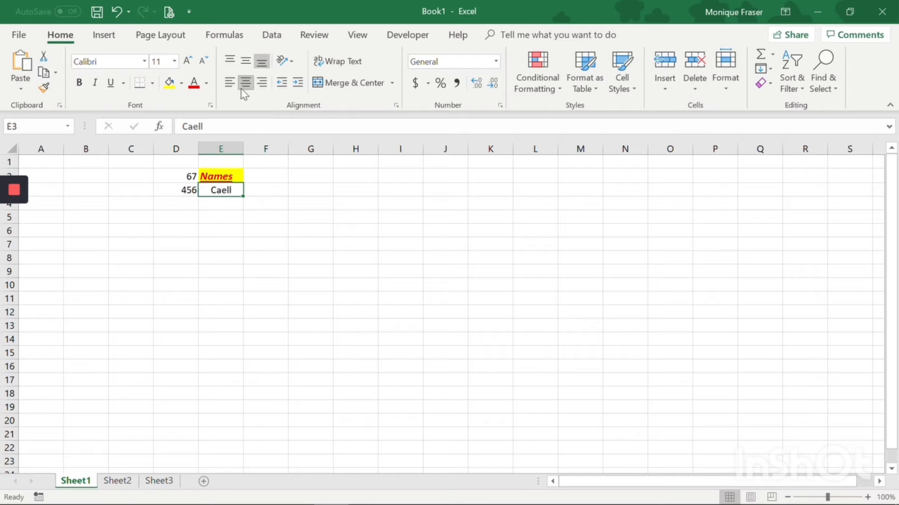
click(249, 62)
- Move the text "Caell" down to cell E7 and merge and center cells E3 to E6
drag(230, 197, 223, 232)
click(327, 82)
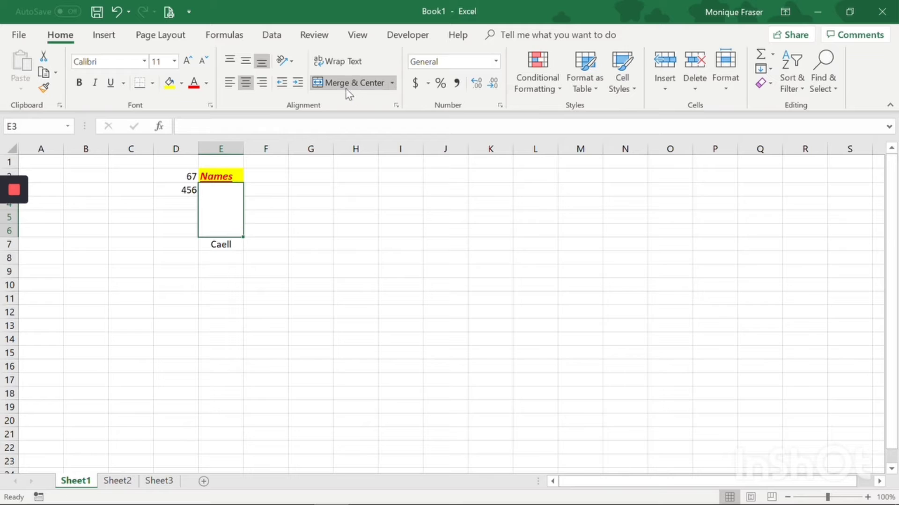
- Enter "Font" in the merged cell E3:E6 and align it vertically to the middle
text(Font)
key(Return)
click(223, 217)
click(246, 61)
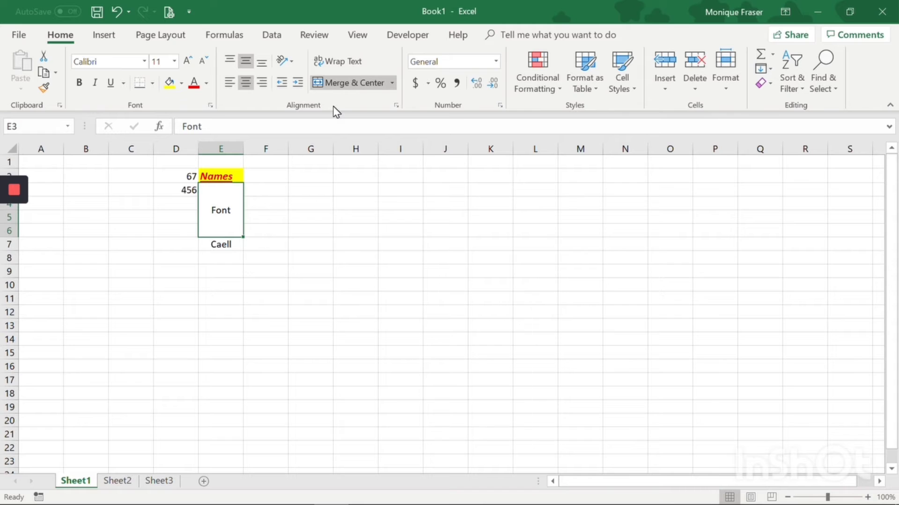
- Clear the contents of the range C1:F8 and remove its fill color
drag(131, 163, 247, 256)
key(Delete)
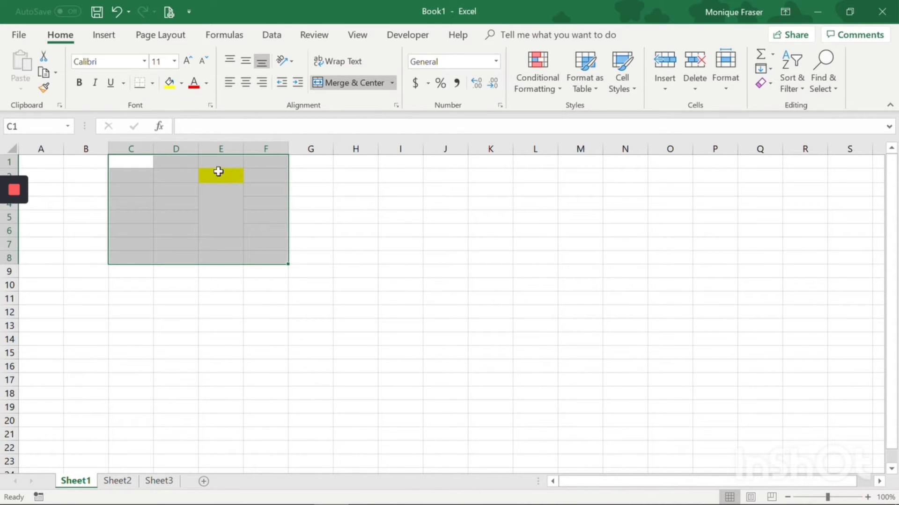
click(181, 83)
click(192, 201)
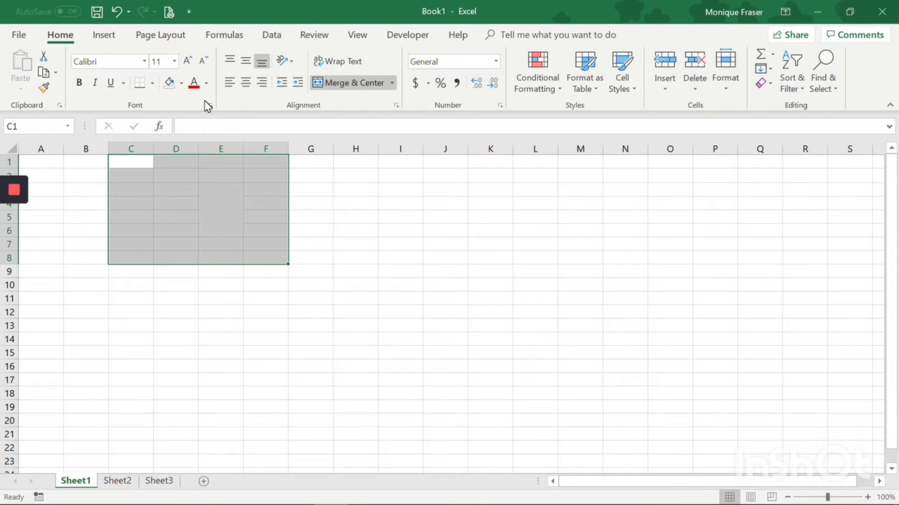
click(14, 190)
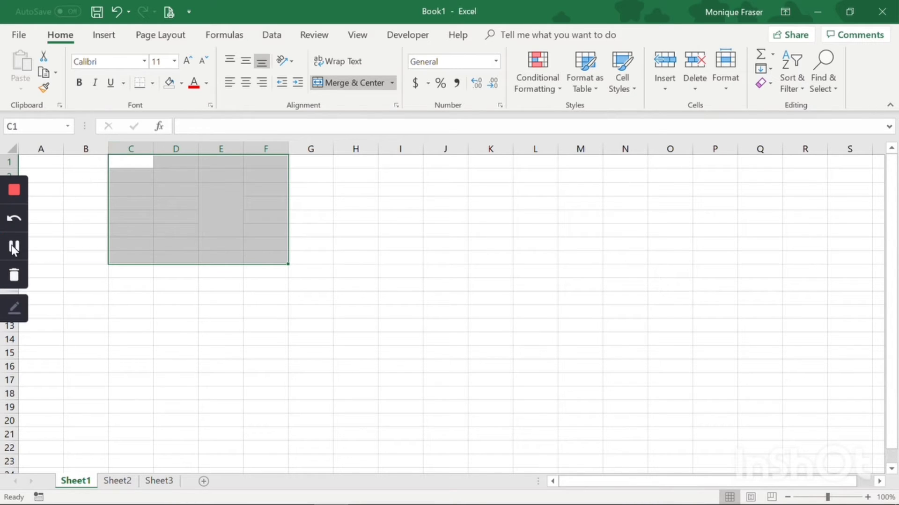
click(14, 247)
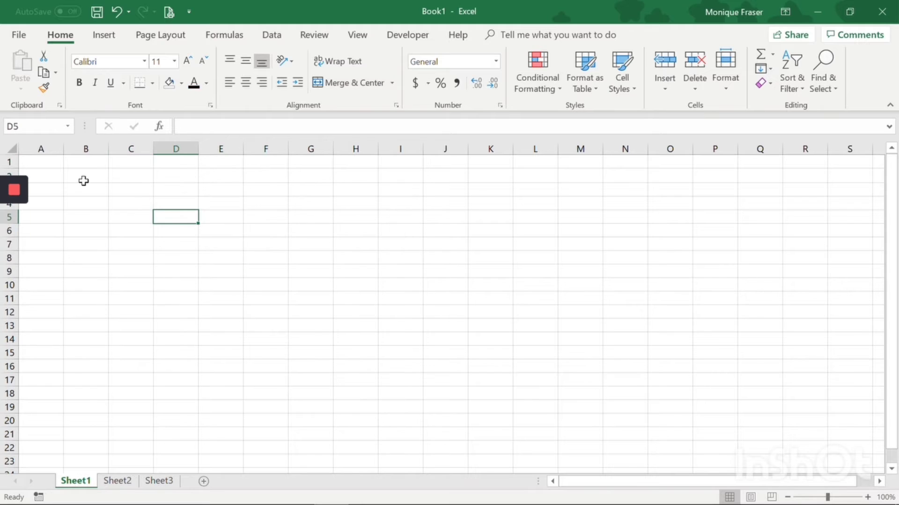
- Enter the date 19/6/2019 in cell B1
click(91, 162)
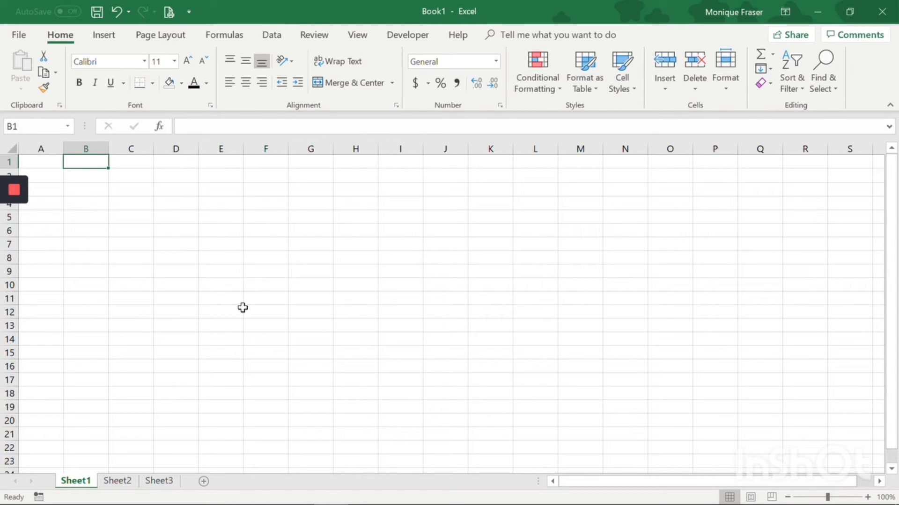
text(1)
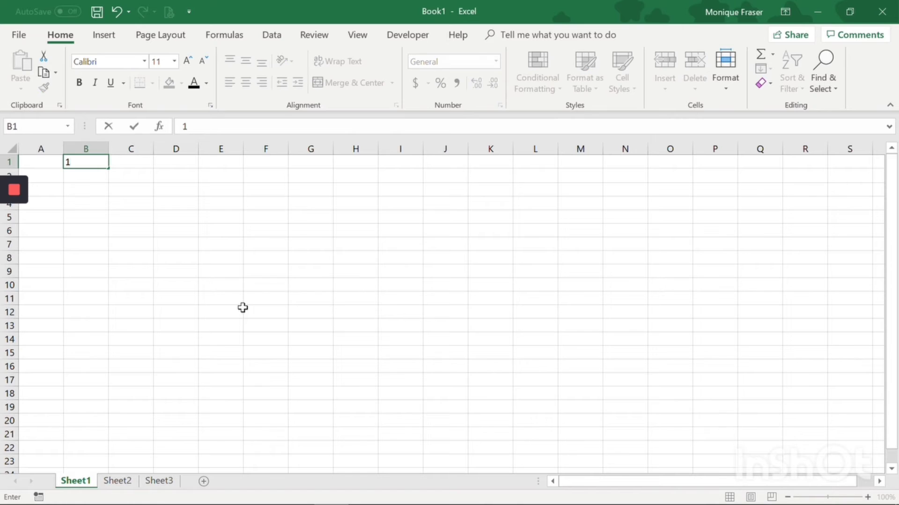
text(9/6/2019)
key(Tab)
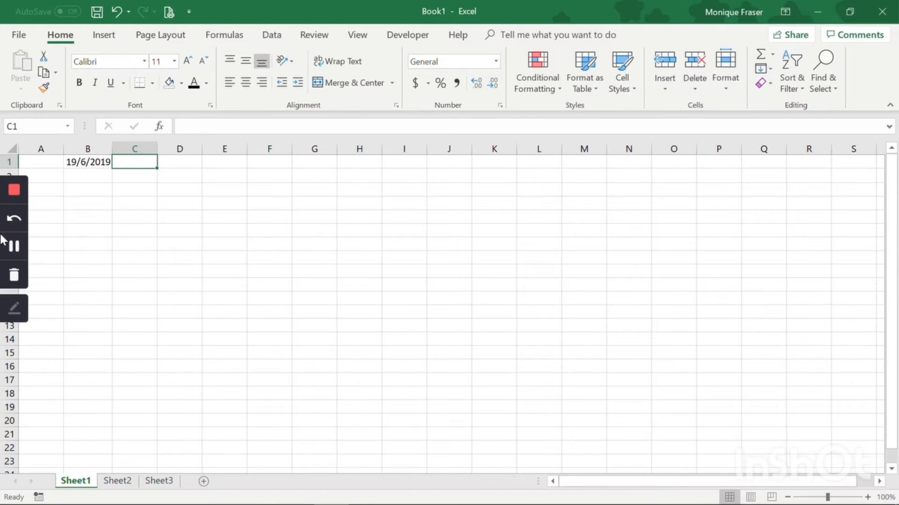
- Narrow column B until the date no longer fits, and inspect the full value stored in cell B1
drag(113, 148, 101, 149)
click(88, 161)
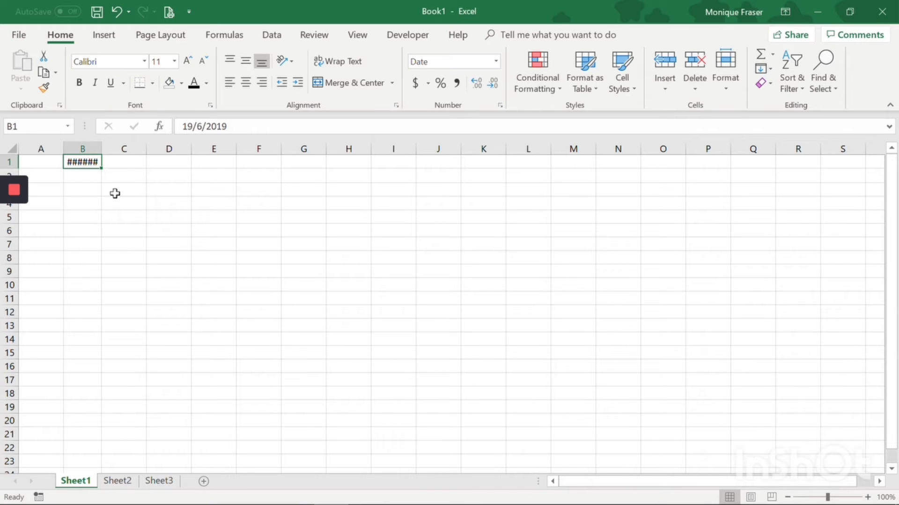
drag(244, 129, 185, 126)
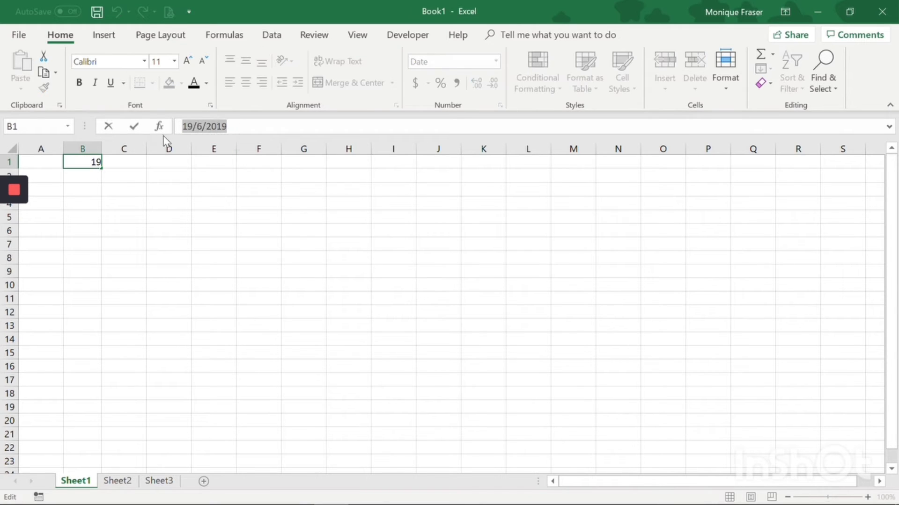
click(115, 184)
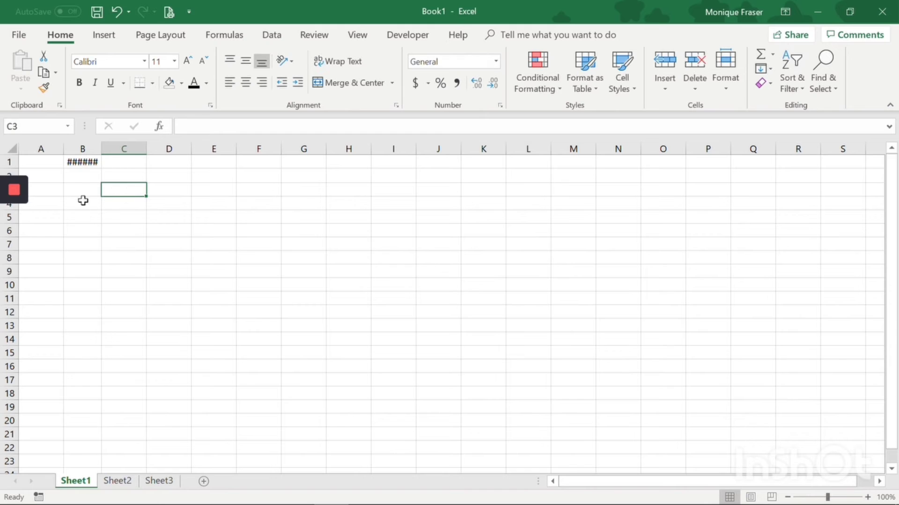
key(ctrl+z)
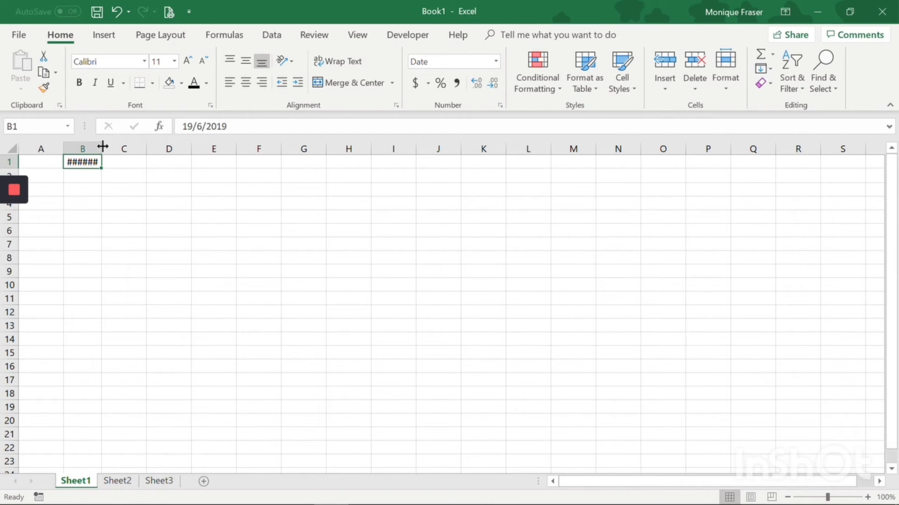
- Widen column B so the full date in B1 fits, and select cell C1
drag(103, 146, 142, 150)
click(123, 222)
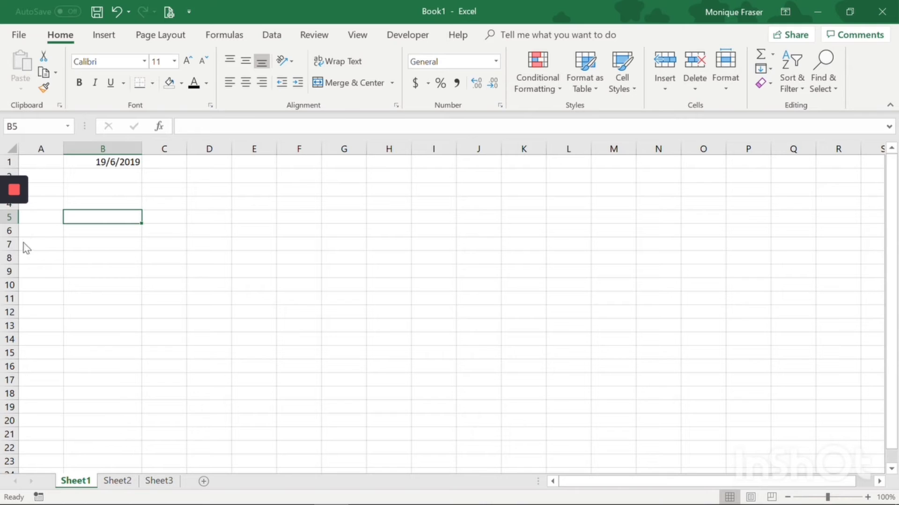
click(164, 162)
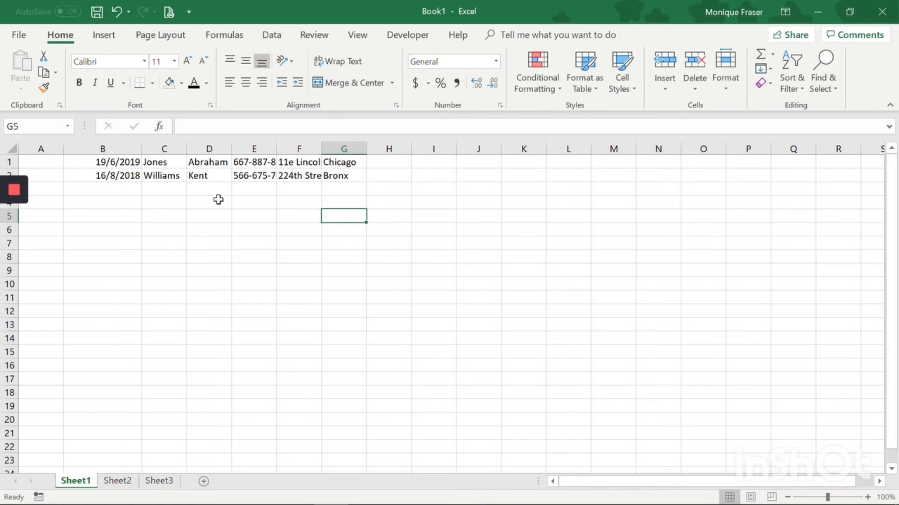
- Autofit the widths of columns E, F and G to their contents
drag(276, 149, 276, 149)
double_click(276, 149)
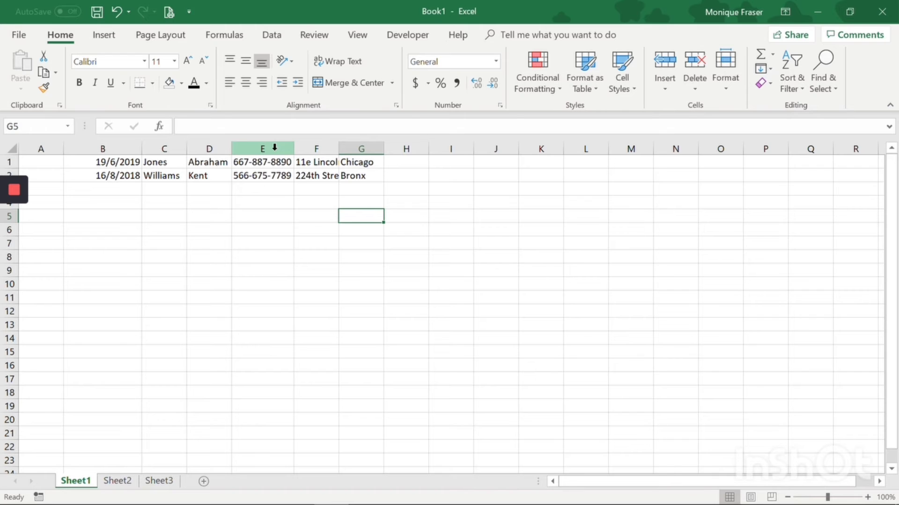
double_click(338, 149)
double_click(419, 148)
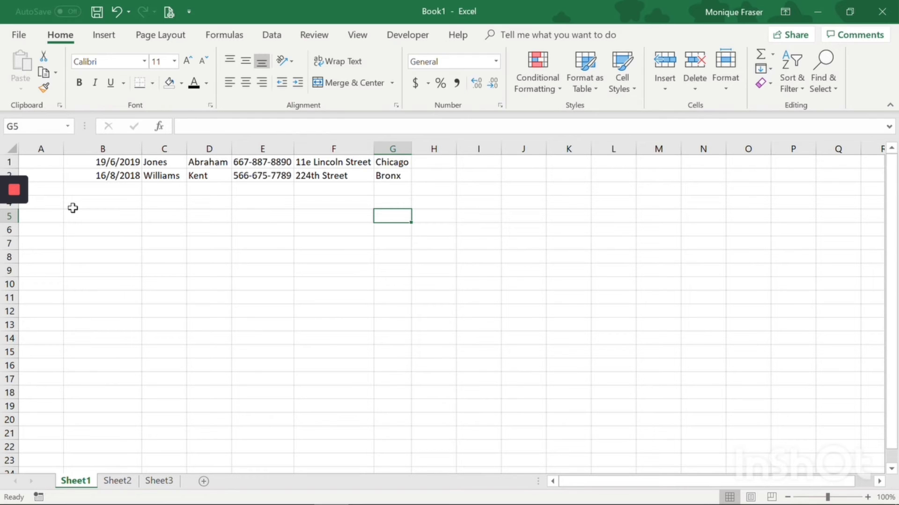
- Select cell A1, in front of the first record
click(55, 164)
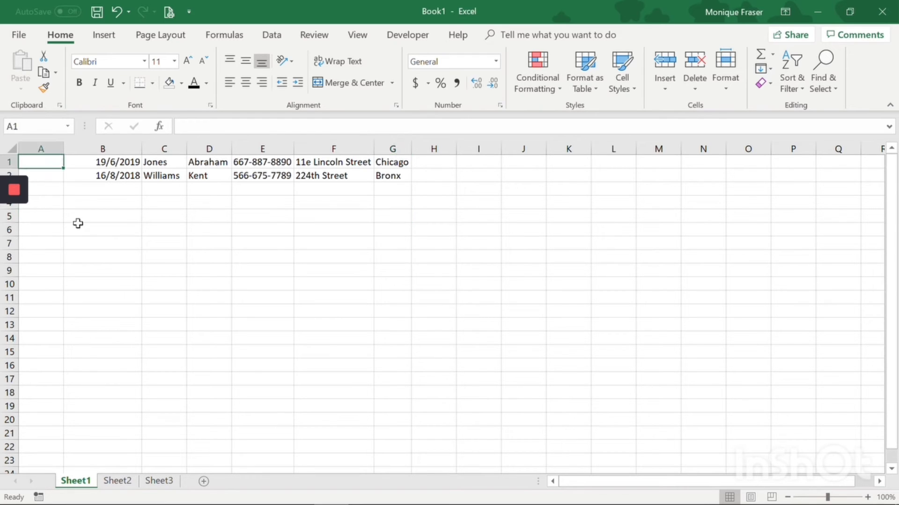
drag(132, 192, 126, 213)
click(123, 215)
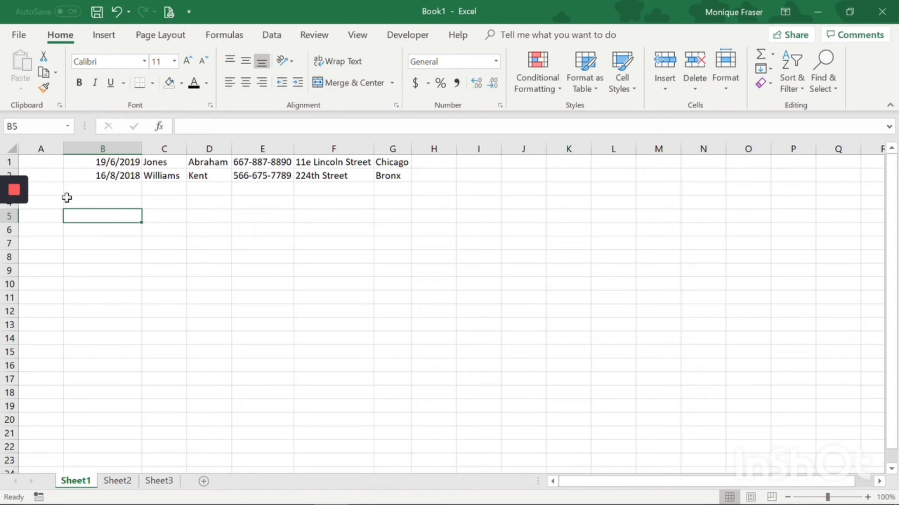
click(54, 164)
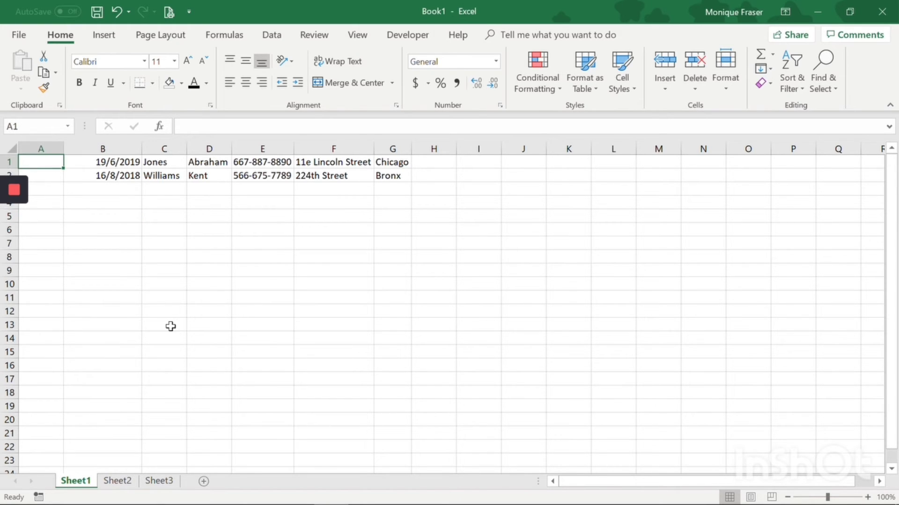
- Number the first three rows by entering 1, 2 and 3 in cells A1 to A3
text(1)
key(Return)
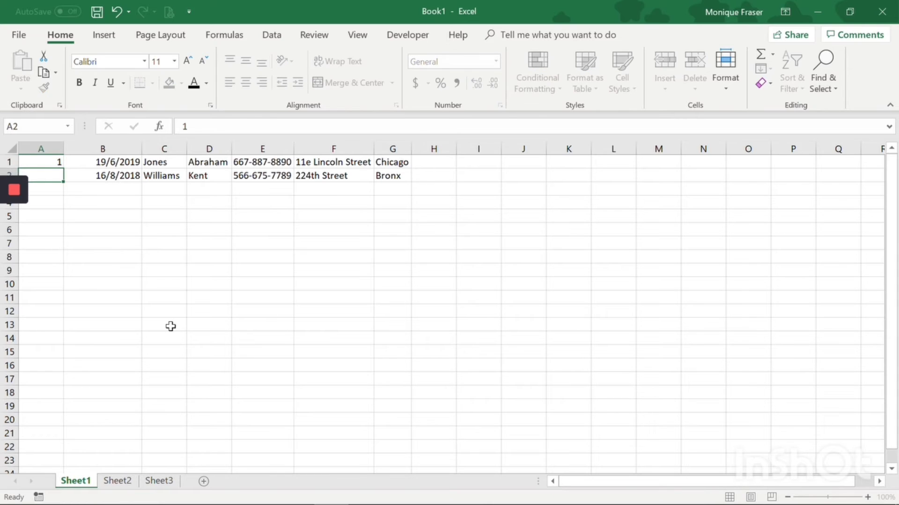
text(2)
key(Return)
text(3)
key(Return)
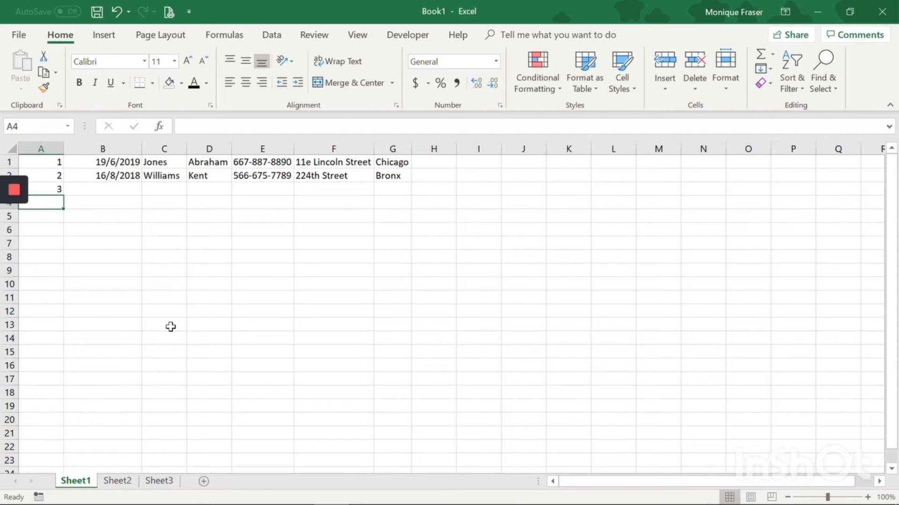
- Extend the number series in A1:A3 down to 8 in cell A8, and autofit the width of column A
drag(56, 161, 54, 189)
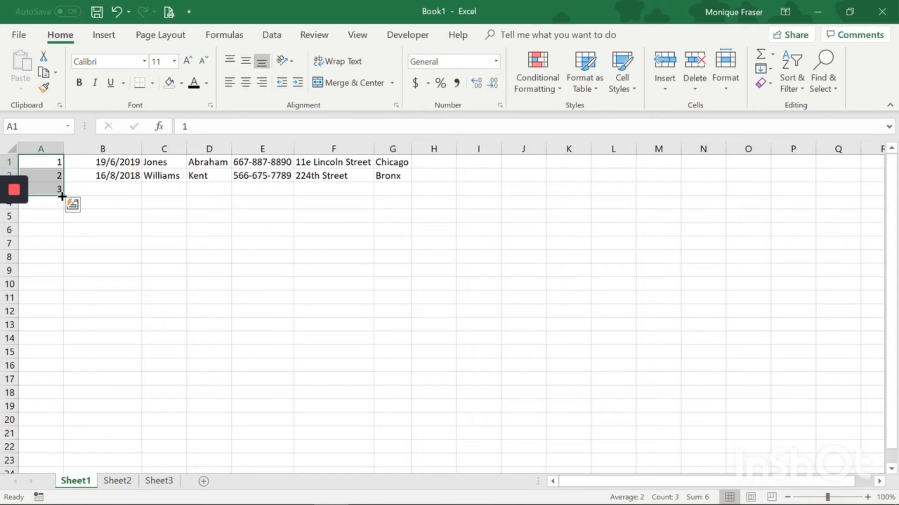
drag(62, 196, 61, 258)
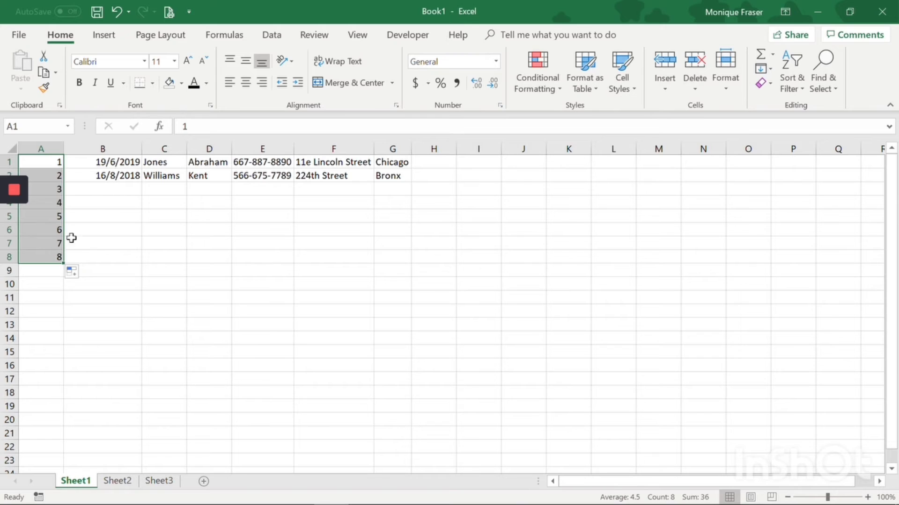
click(117, 191)
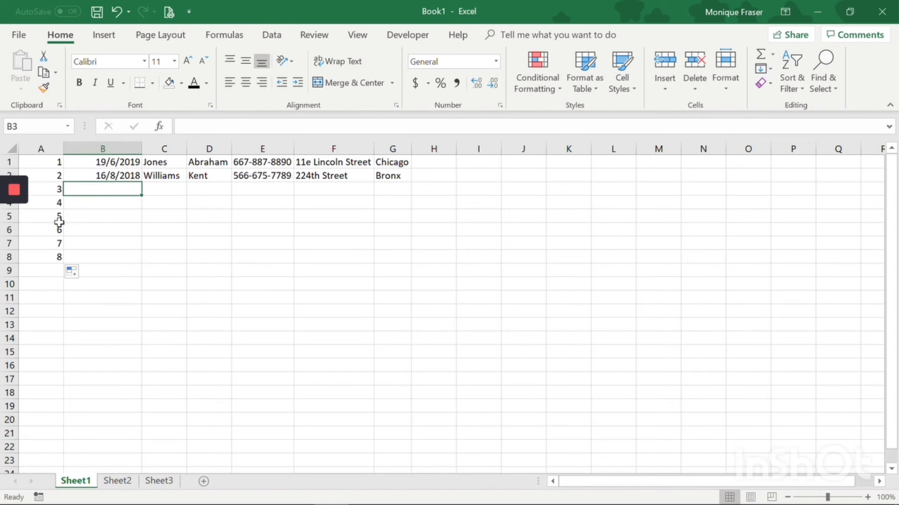
mouse_move(13, 248)
double_click(63, 149)
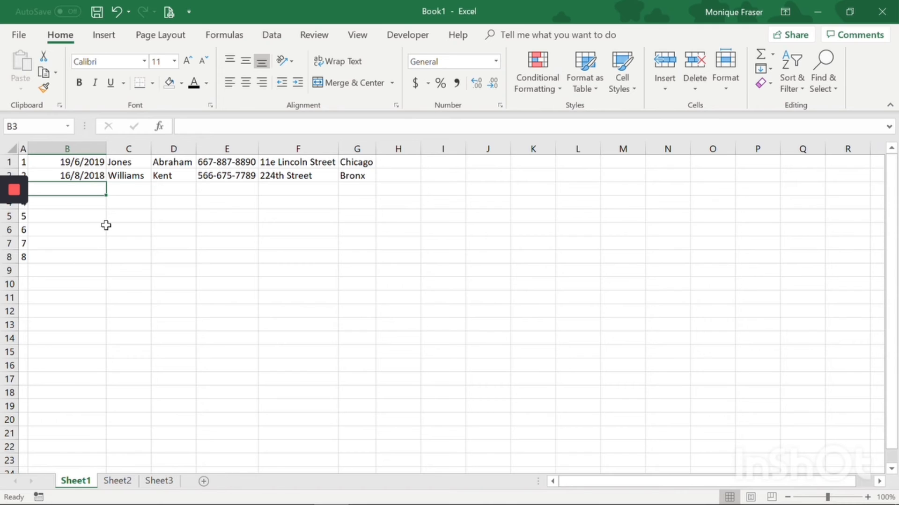
- Insert one blank row above the first record
click(9, 162)
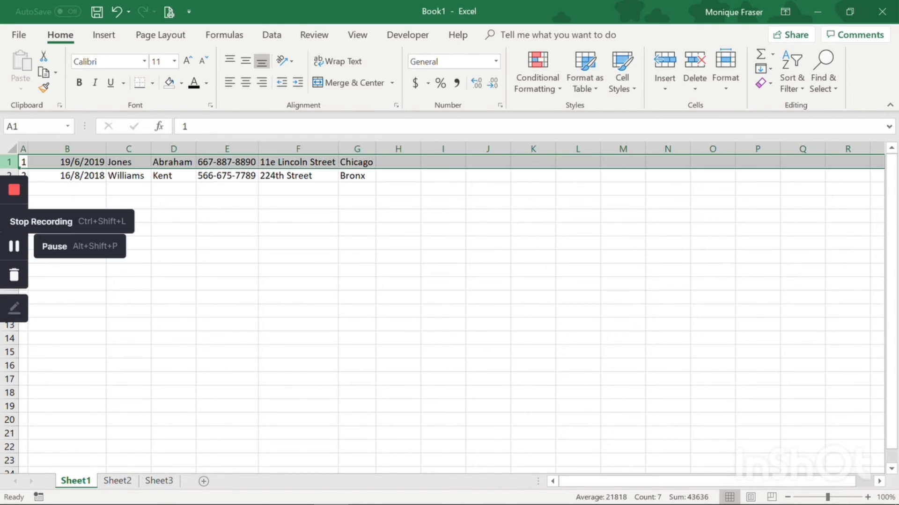
click(136, 192)
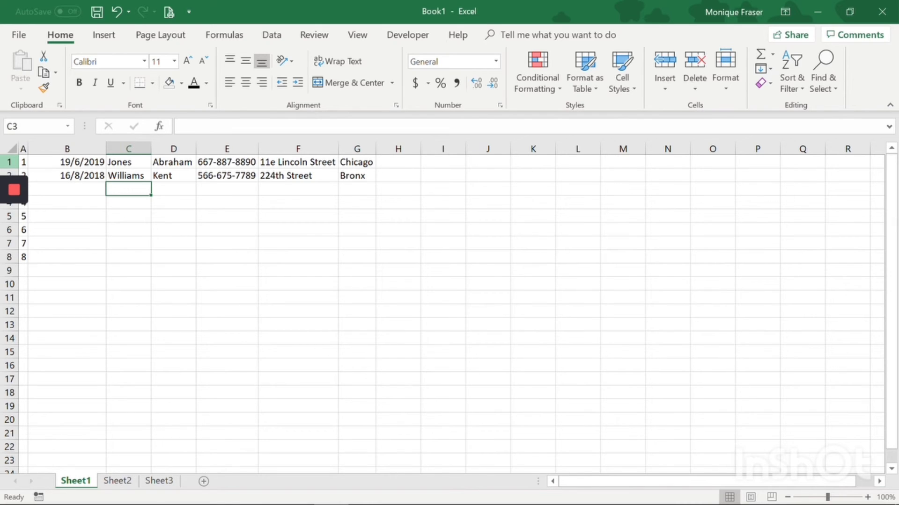
click(9, 162)
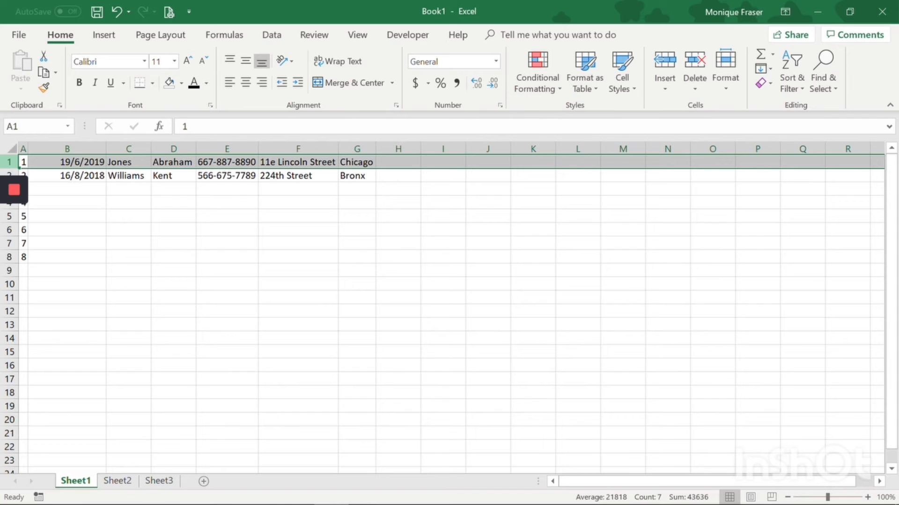
right_click(9, 162)
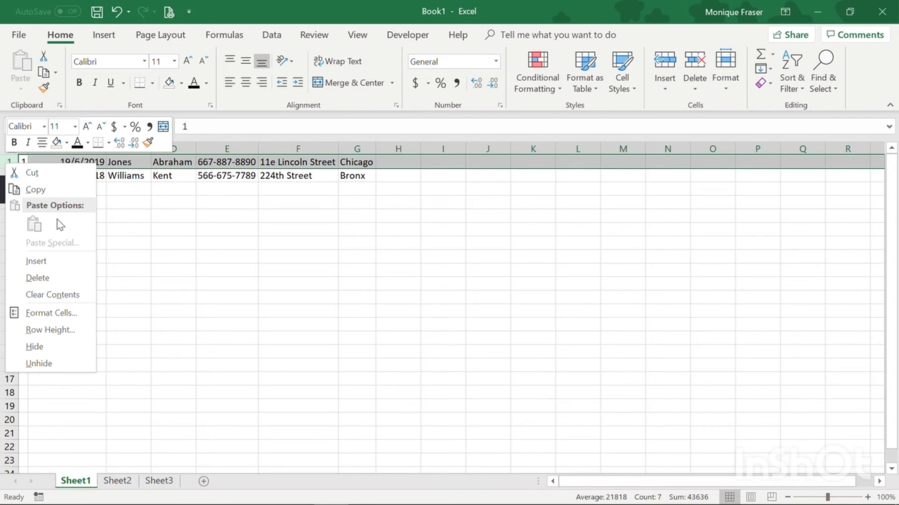
click(62, 262)
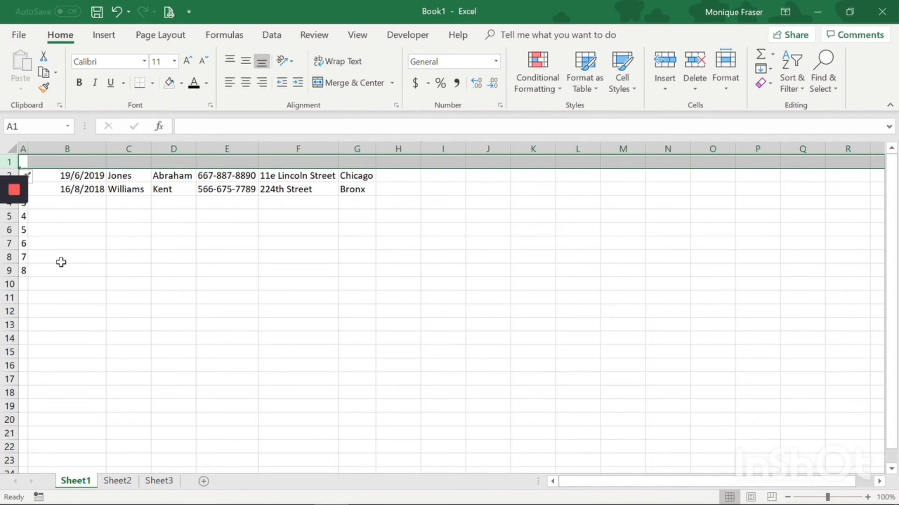
click(114, 226)
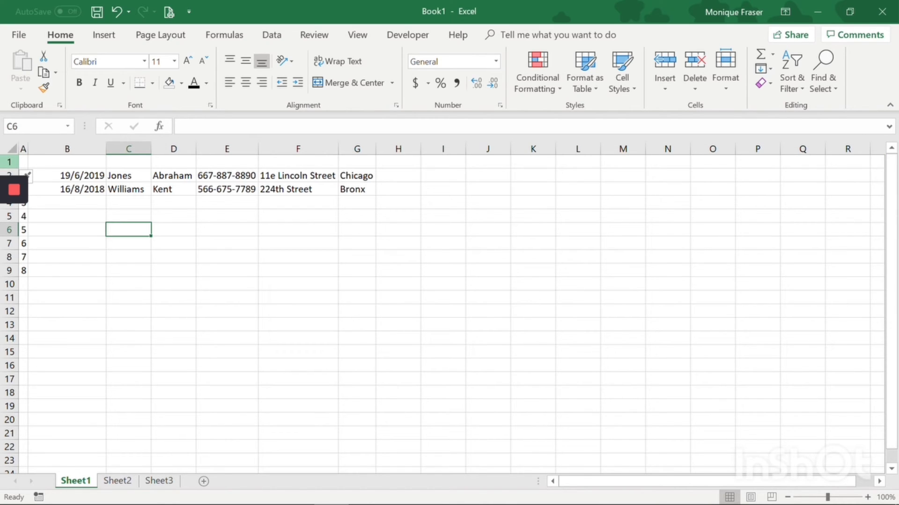
- Insert four more blank rows at once above row 1, using rows 1 to 4 as the selection
click(7, 161)
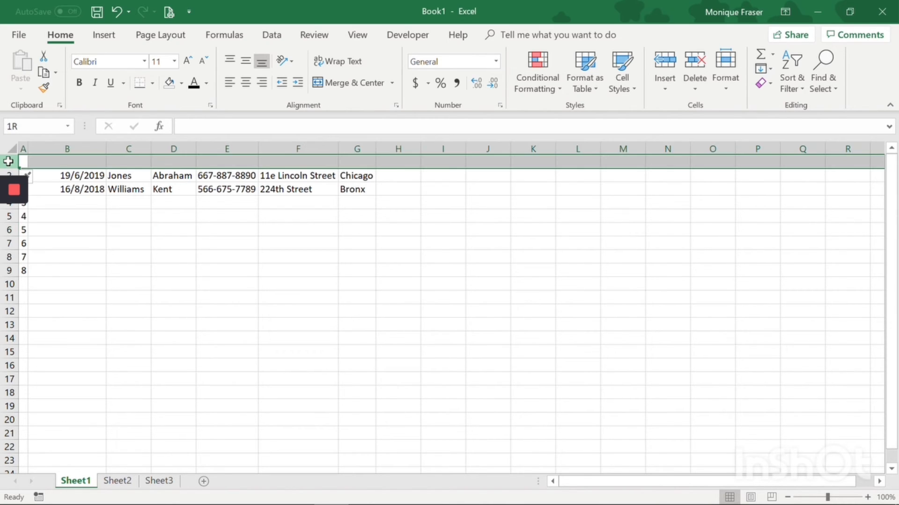
drag(8, 161, 7, 203)
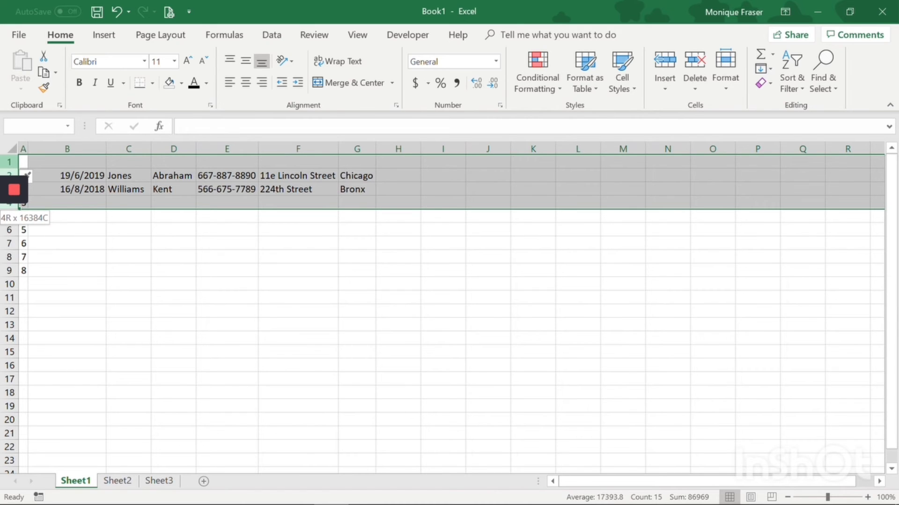
drag(7, 203, 7, 203)
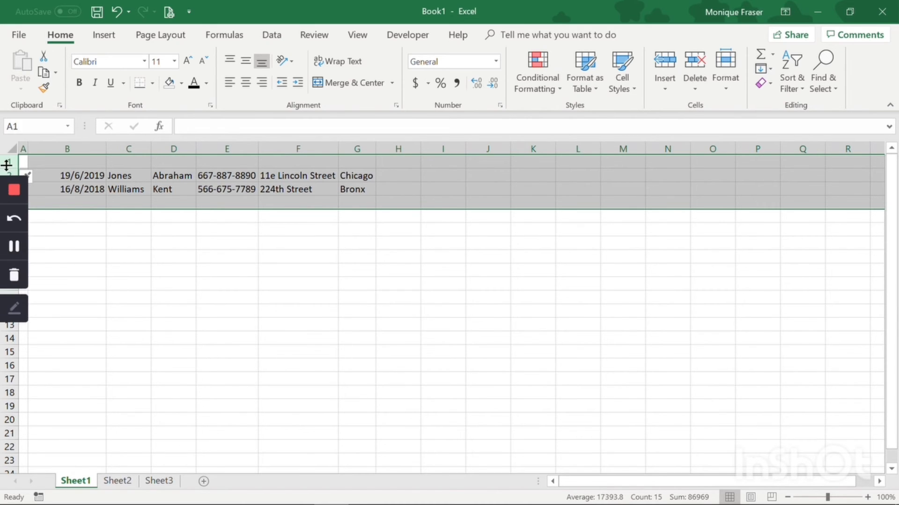
right_click(7, 164)
click(38, 263)
click(161, 260)
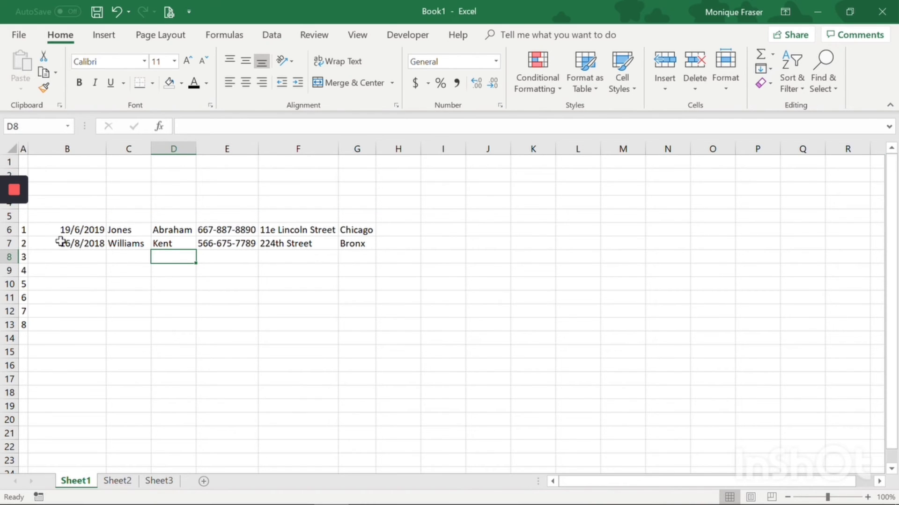
click(57, 214)
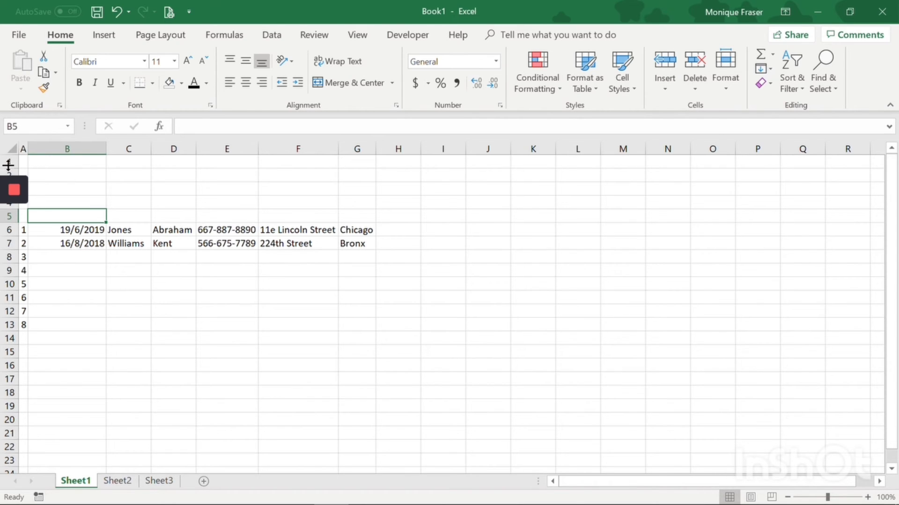
- Merge and center cells A1:G4, and enter the title "Employee Database" in the merged cell
drag(22, 161, 375, 202)
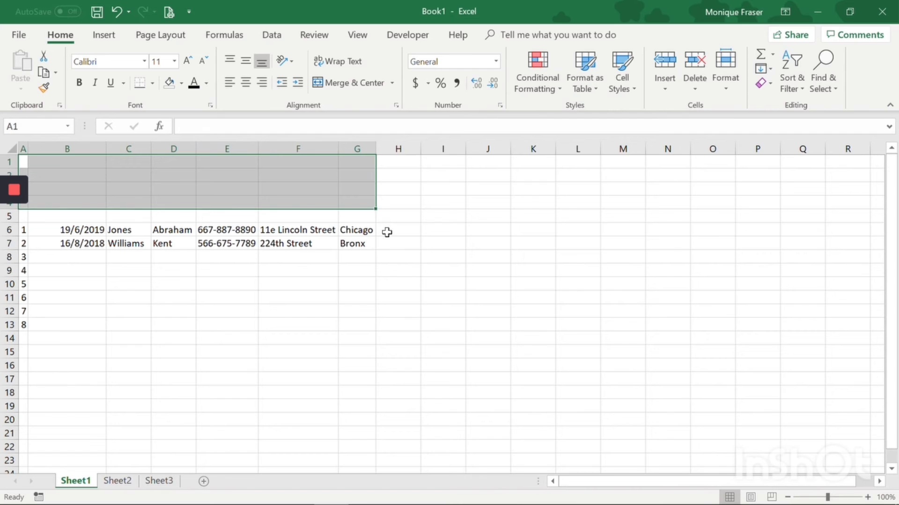
click(347, 83)
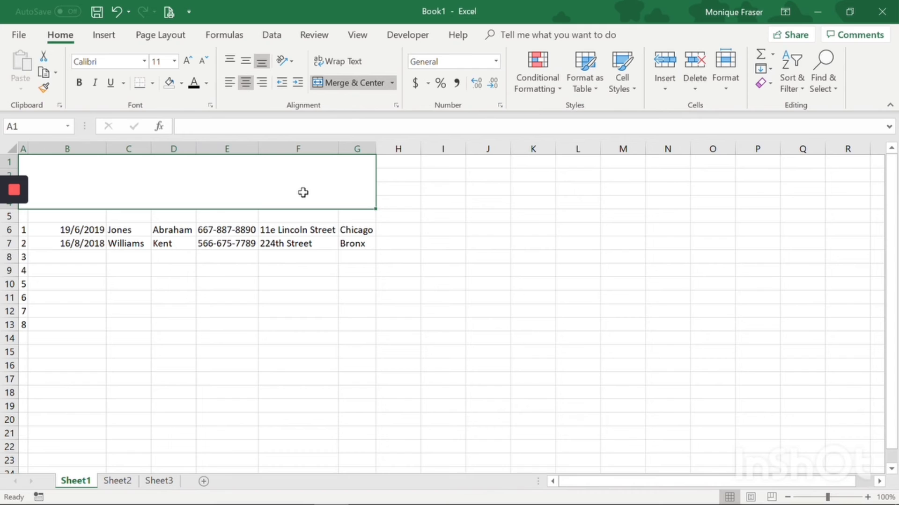
text(Empr)
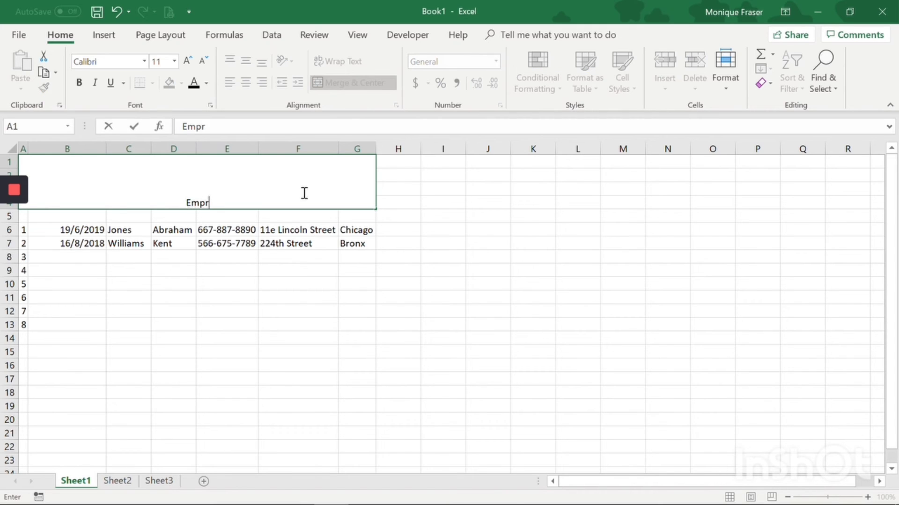
key(BackSpace)
text(loyee Database)
key(Return)
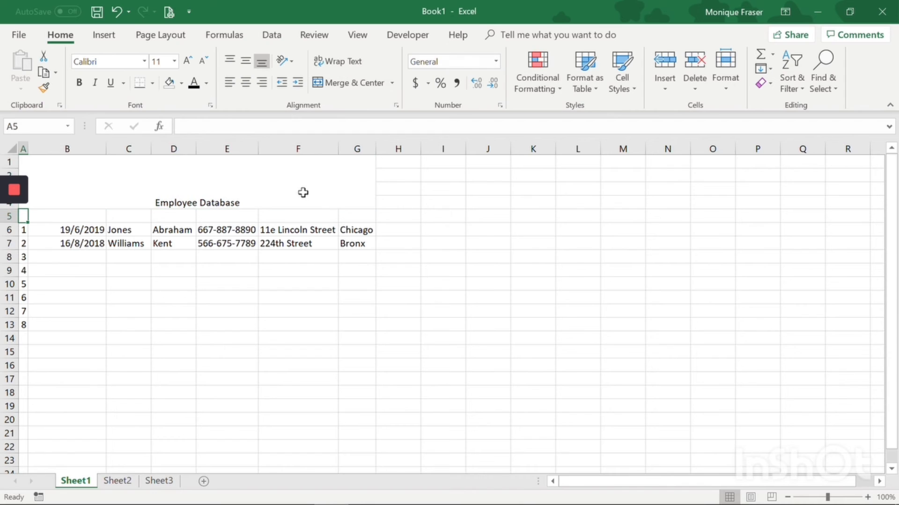
- Middle-align the title vertically in its merged cell and increase its font size to 26
click(309, 179)
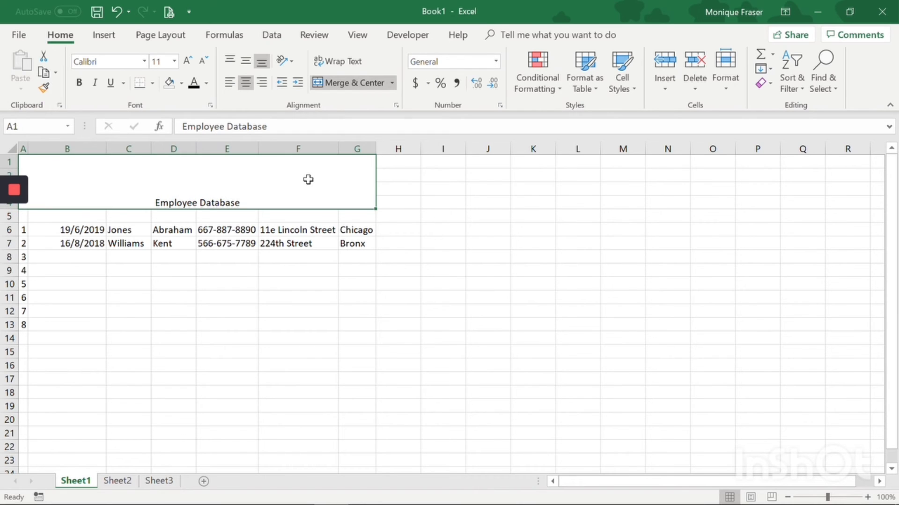
click(245, 61)
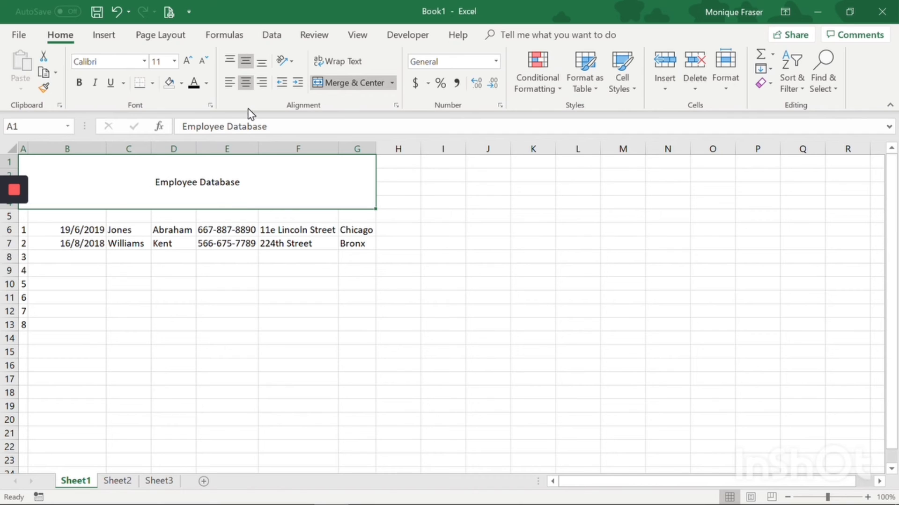
click(189, 61)
click(188, 61)
click(189, 60)
click(188, 61)
click(189, 61)
click(188, 60)
click(189, 60)
click(189, 61)
- Try the Algerian font on the title, and settle on Aldhabi
click(144, 62)
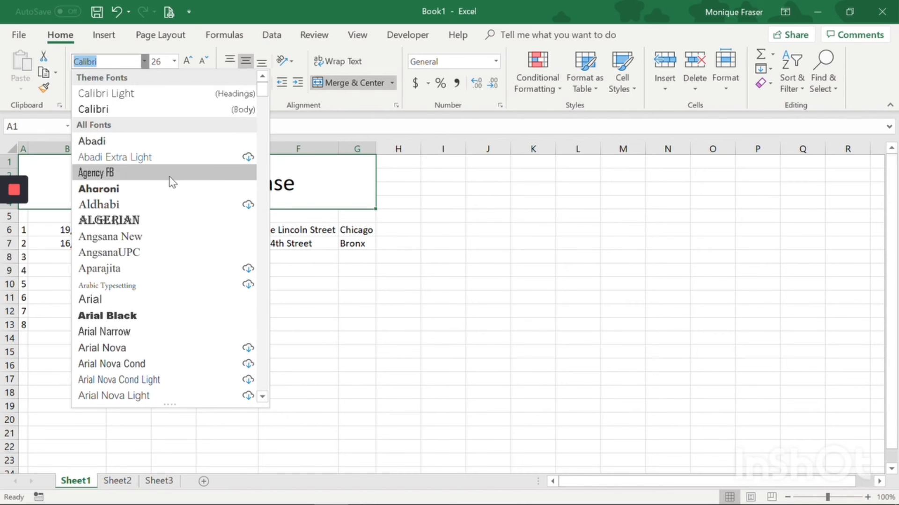
click(149, 219)
click(141, 61)
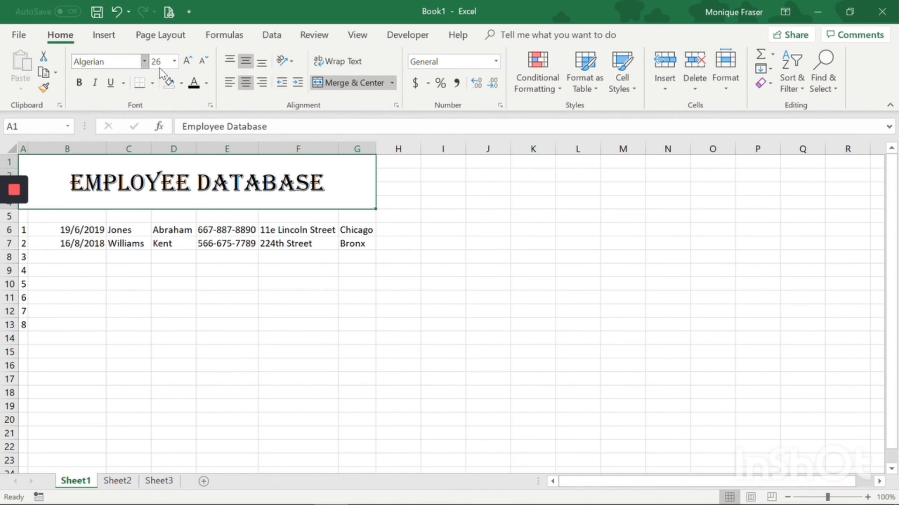
click(144, 61)
click(127, 203)
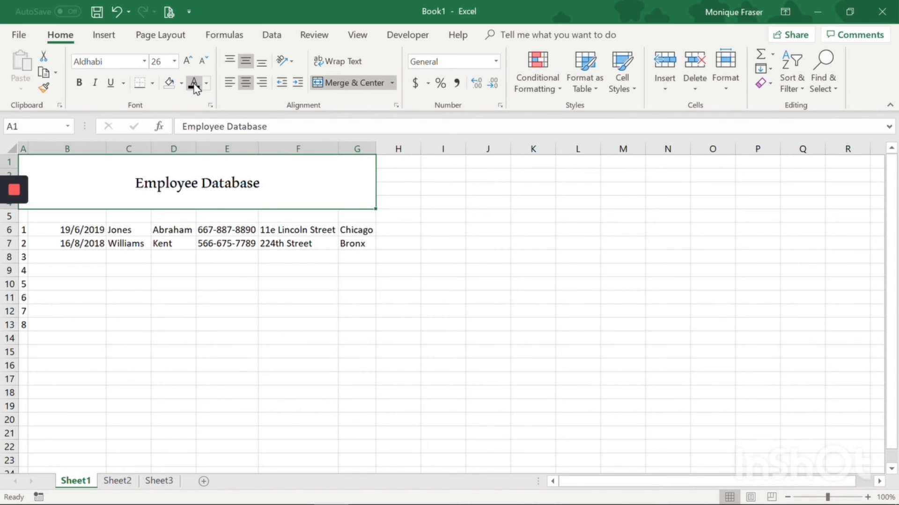
- Make the "Employee Database" title bold and set its font color to light green
click(79, 83)
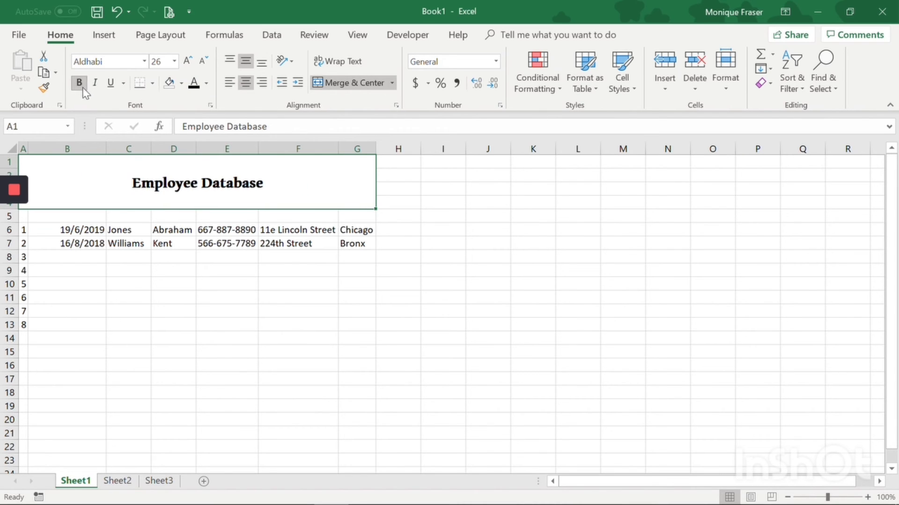
click(206, 83)
click(238, 203)
click(234, 245)
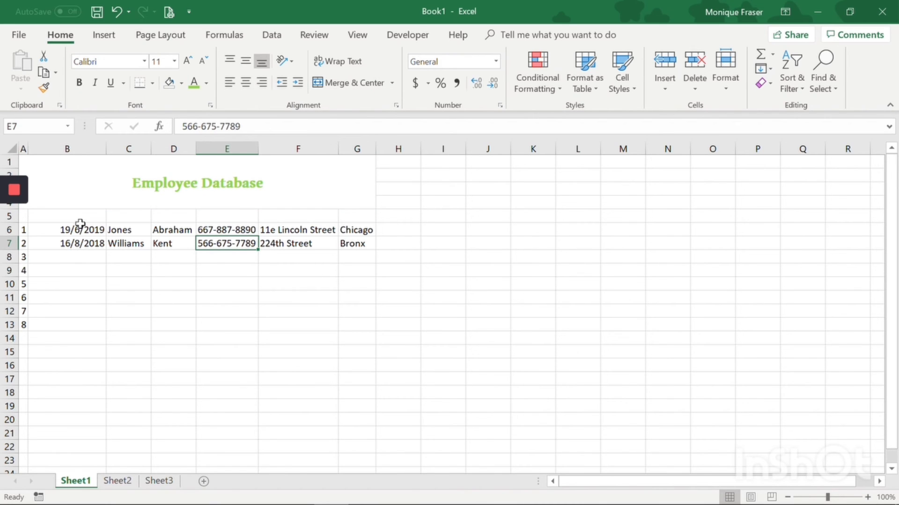
- Enter the column headings "StartDate" in B5 and "LastName" in C5, correcting the capitalization of "LastName"
click(66, 217)
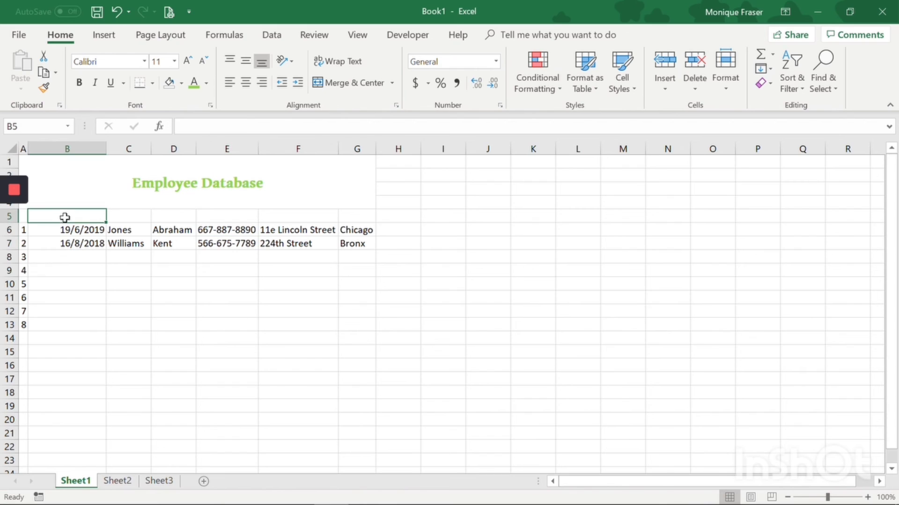
text(St)
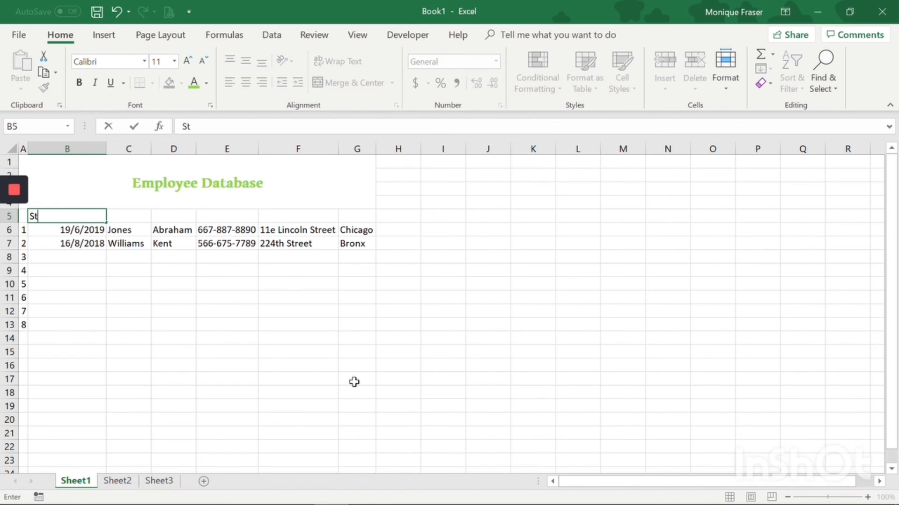
text(artDate)
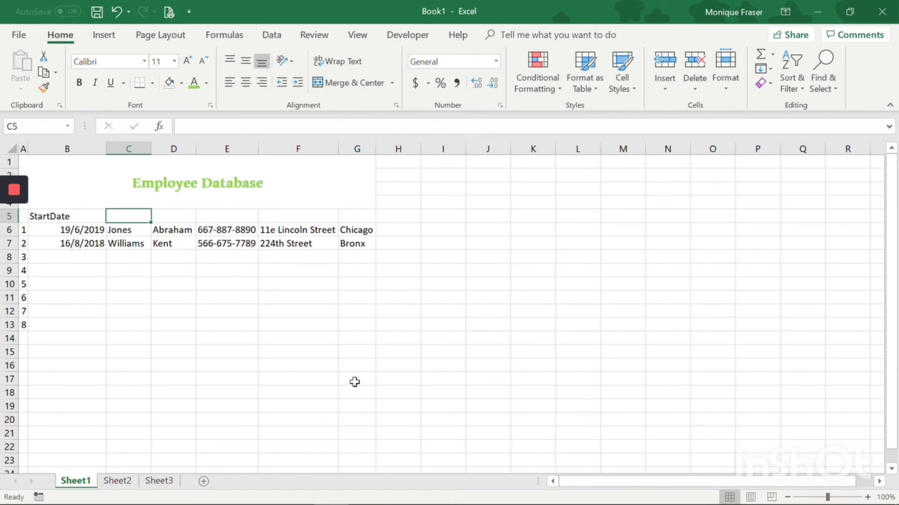
text(LastNAme)
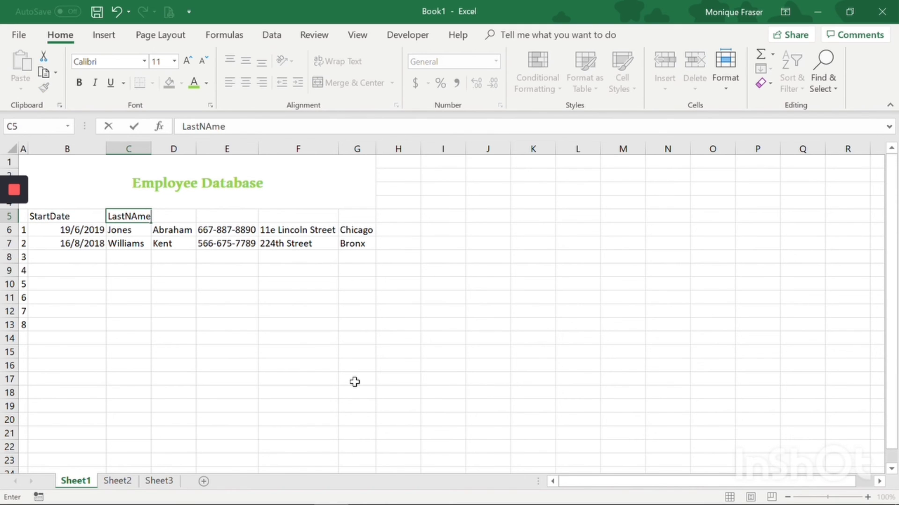
click(132, 216)
key(Delete)
text(a)
key(Tab)
- Enter the column headings "FirstName" in D5, "Phone" in E5, "Address" in F5 and "City" in G5
text(FirstName)
key(Tab)
text(Phone)
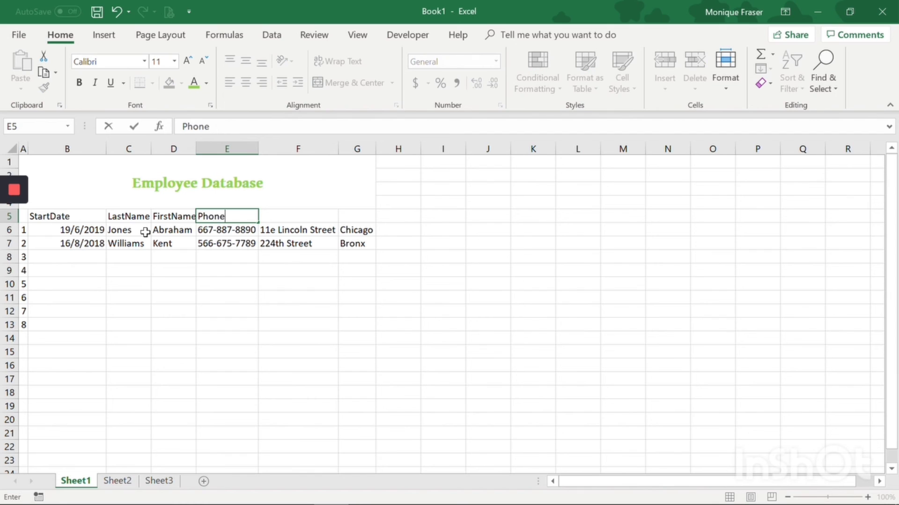
key(Tab)
text(A)
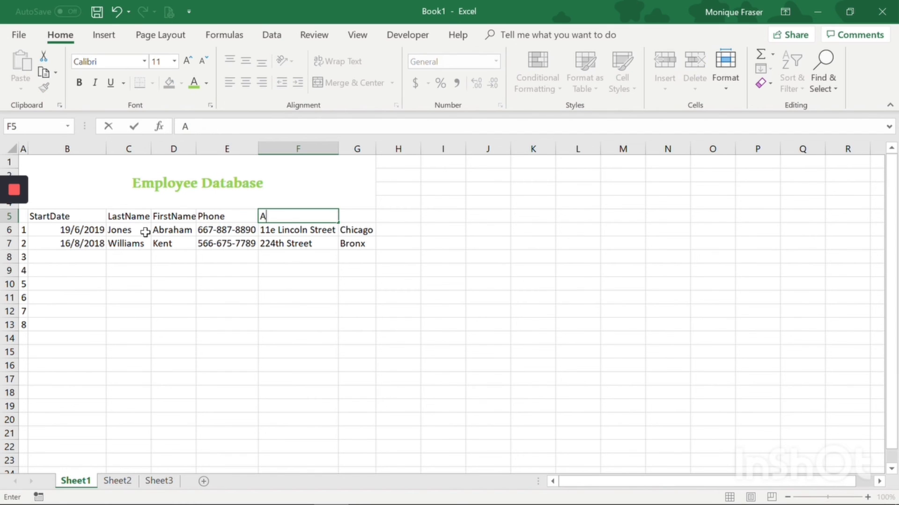
text(ddress)
key(Tab)
text(City)
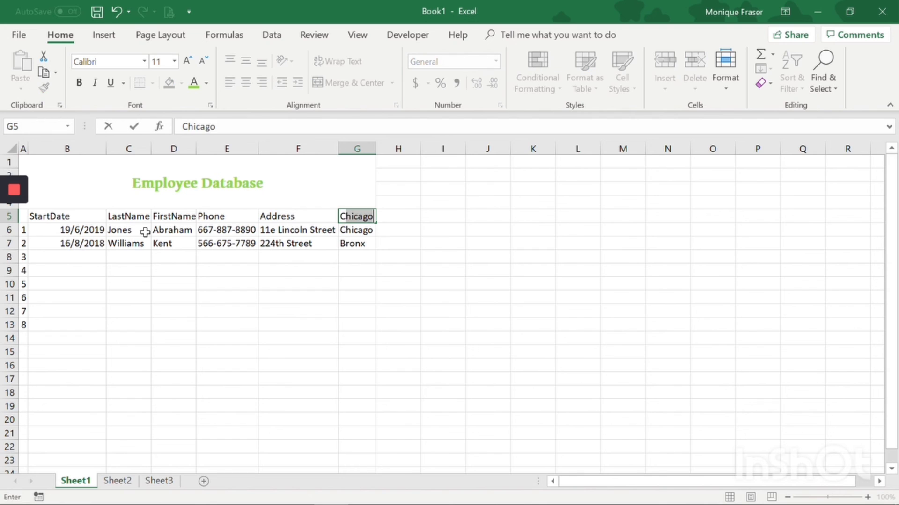
key(Return)
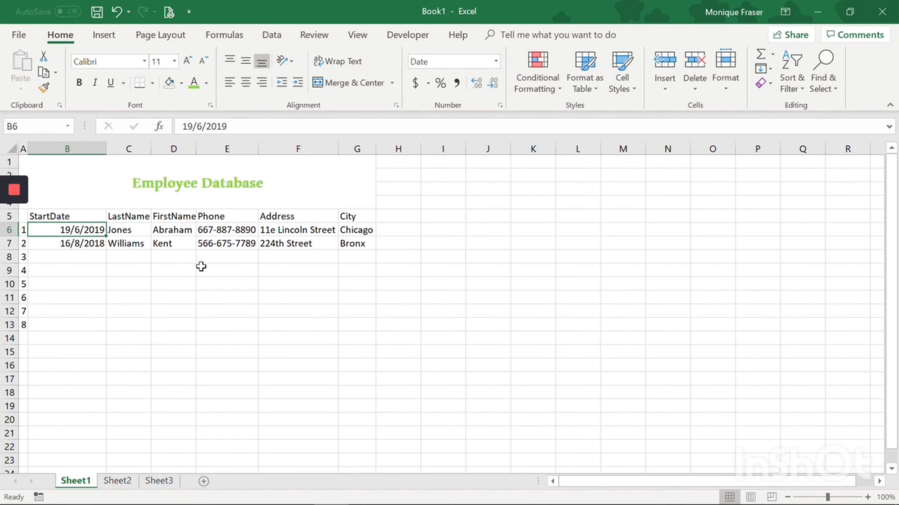
- Make the column headings in B5:G5 bold
drag(33, 216, 351, 216)
click(79, 83)
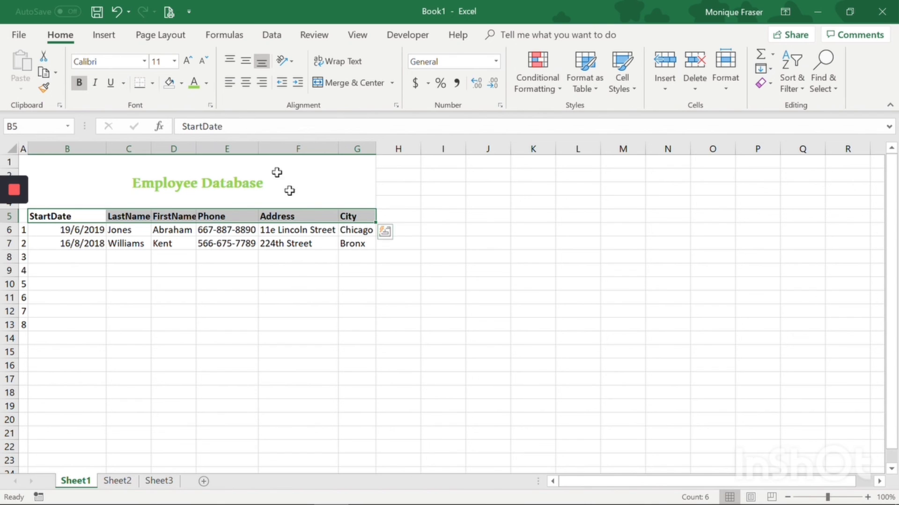
click(286, 257)
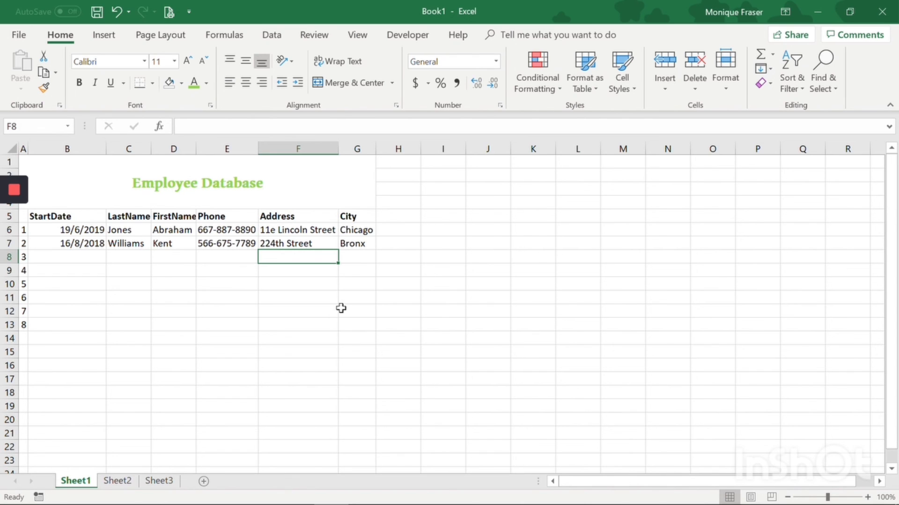
drag(89, 276, 64, 445)
click(80, 325)
drag(70, 257, 348, 421)
scroll(301, 393, up, 3)
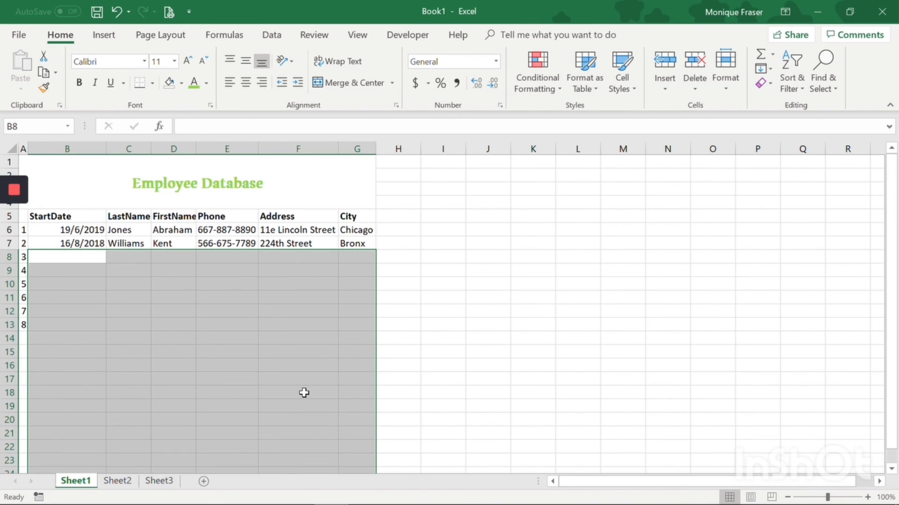
click(309, 380)
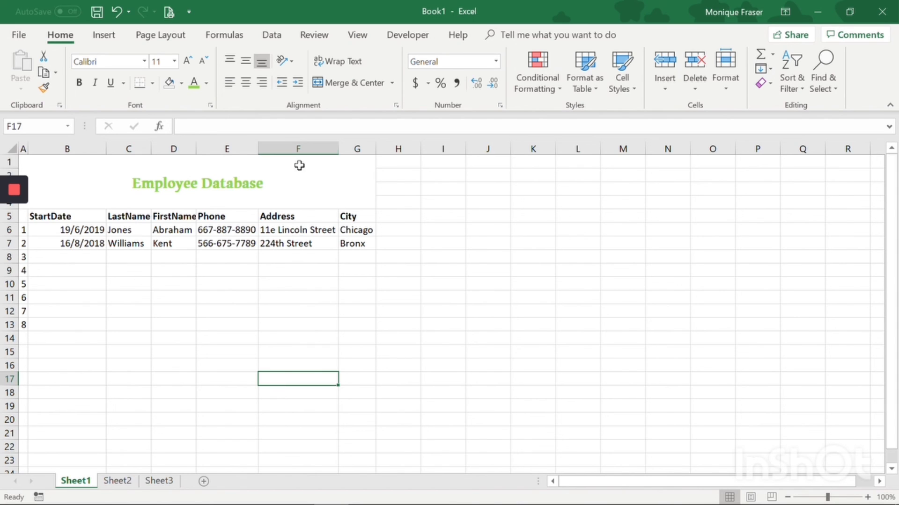
- Insert a blank column between the Phone and Address columns
click(305, 144)
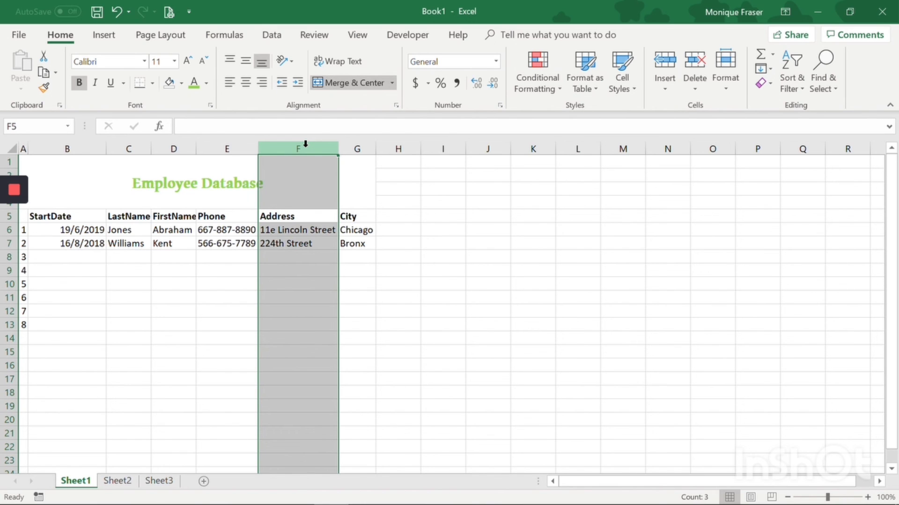
right_click(305, 143)
click(332, 245)
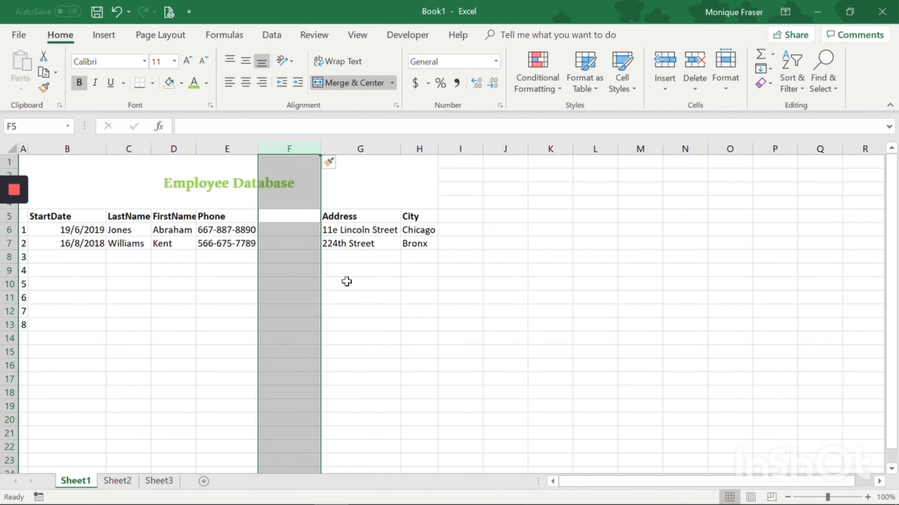
click(292, 215)
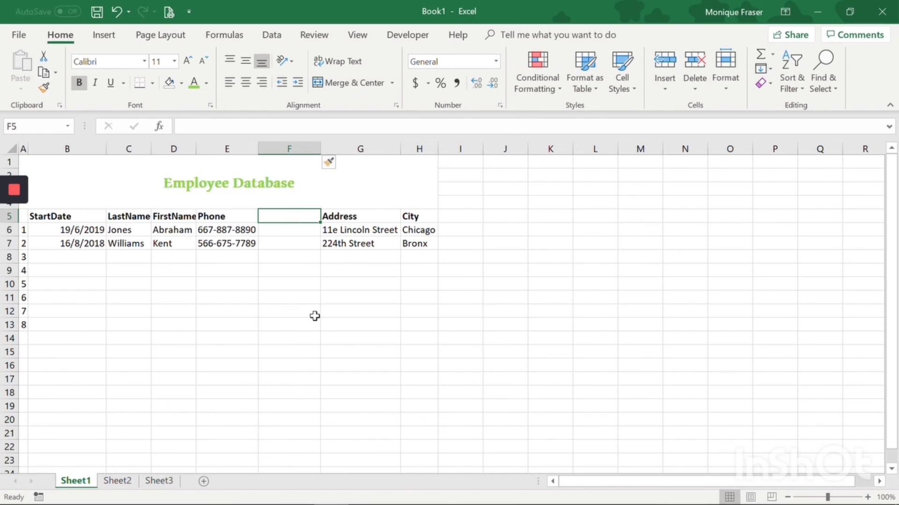
click(362, 217)
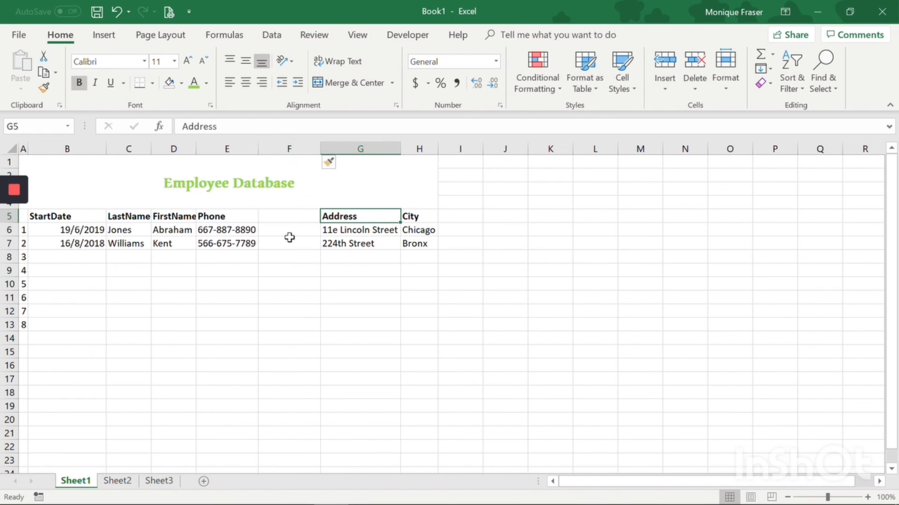
- Enter the heading "Address Line 1" in F5 and autofit column F to its contents
click(294, 217)
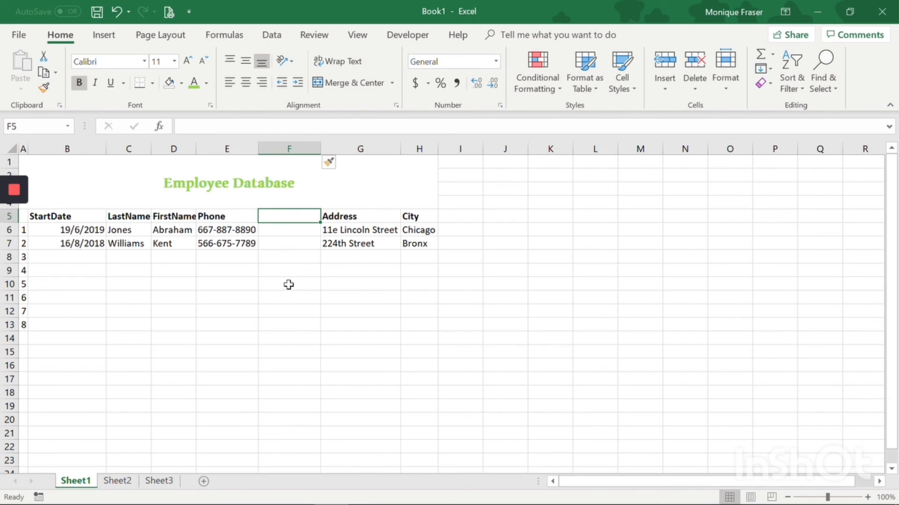
text(Address Line 1)
key(Return)
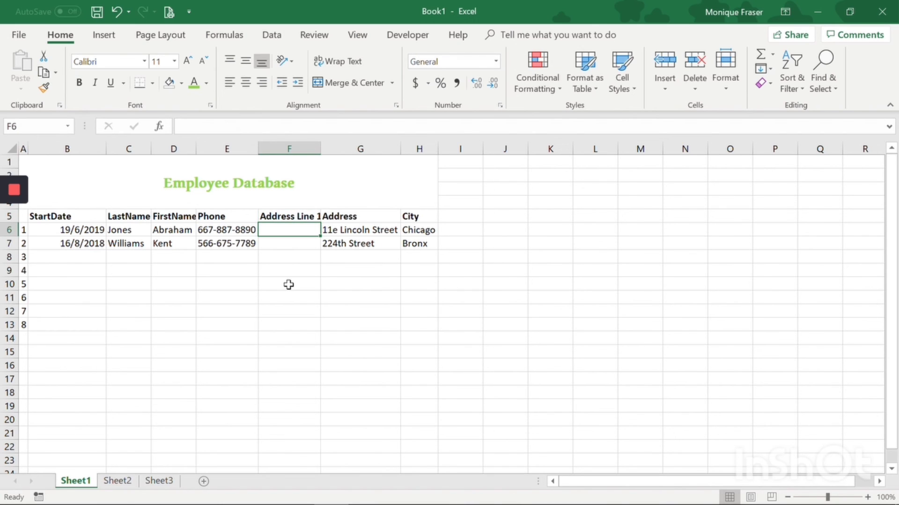
double_click(321, 149)
click(320, 247)
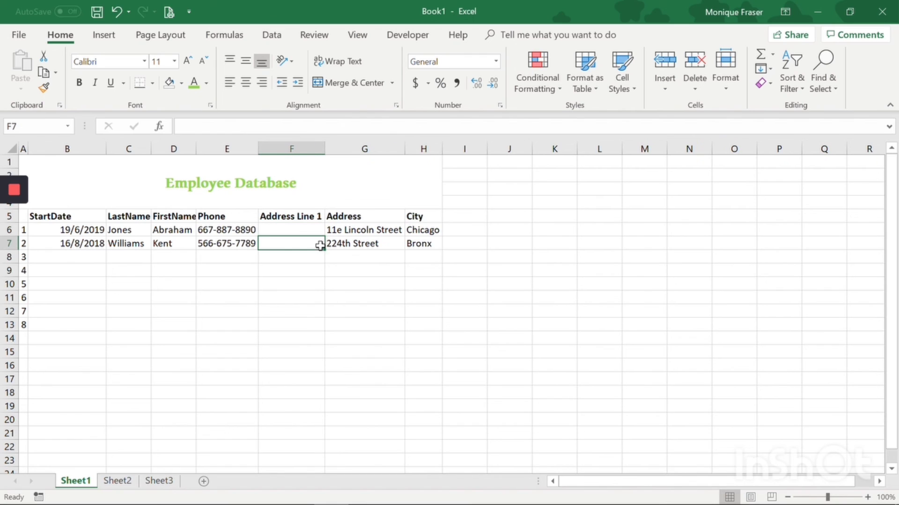